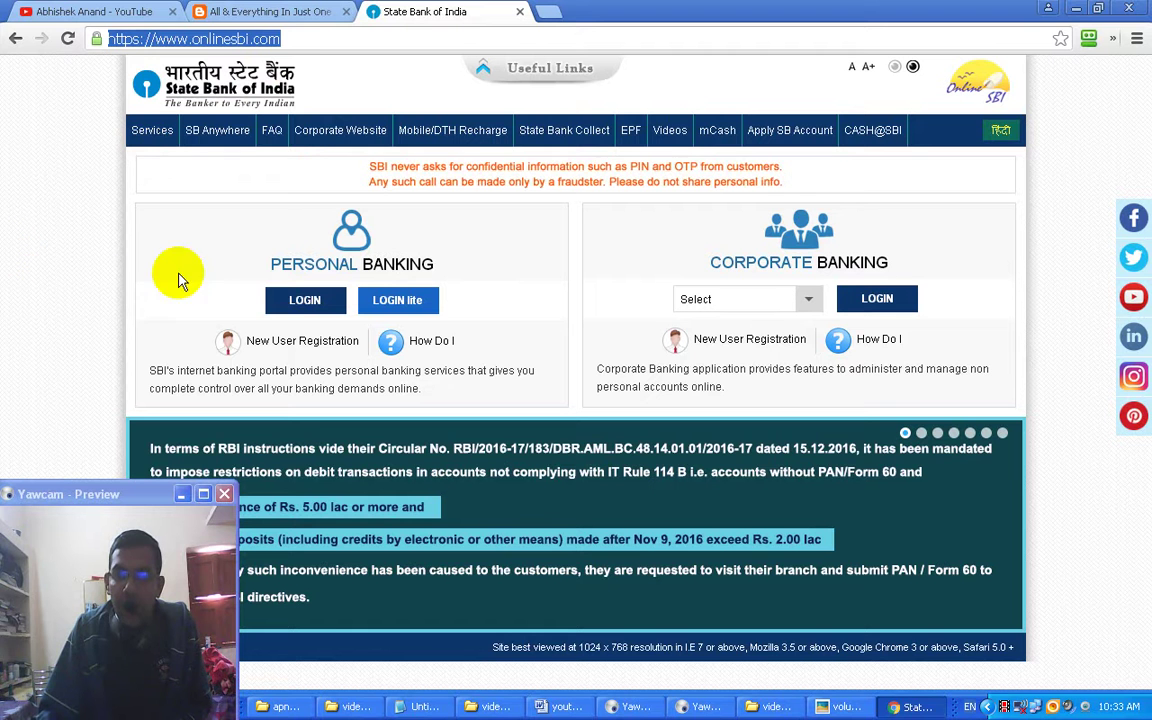
# Step: Log in to SBI personal internet banking with the username and password, and open the e-Fixed Deposit section
pyautogui.click(298, 40)
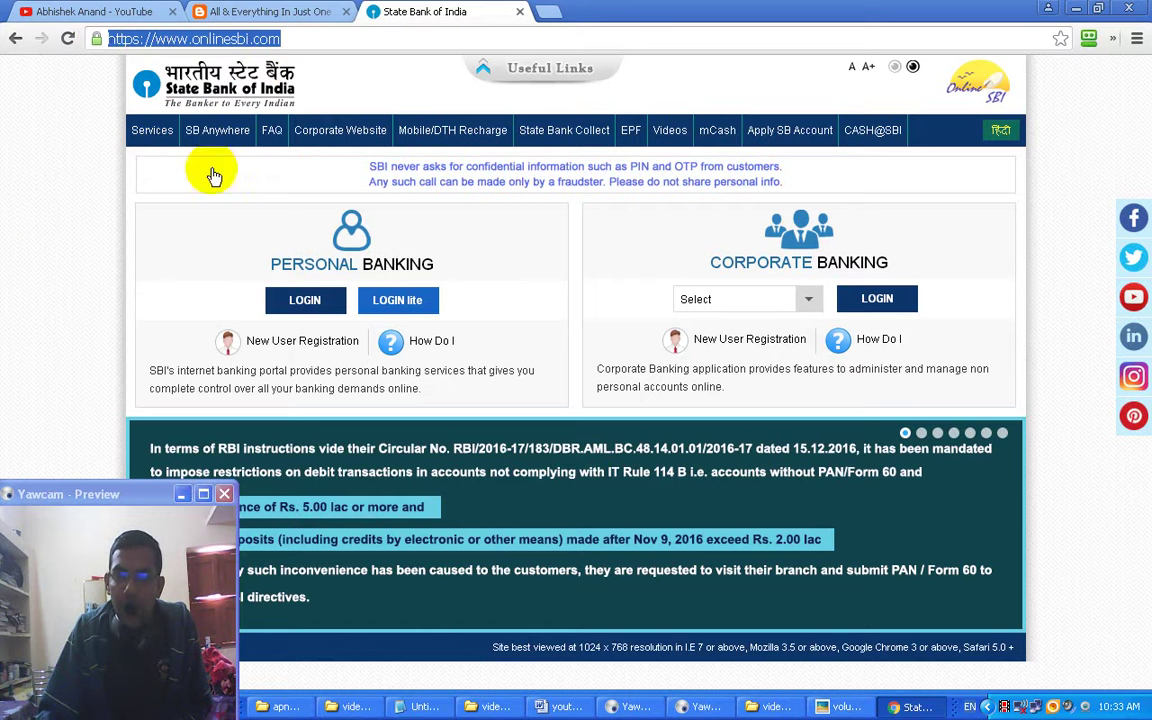
pyautogui.click(300, 308)
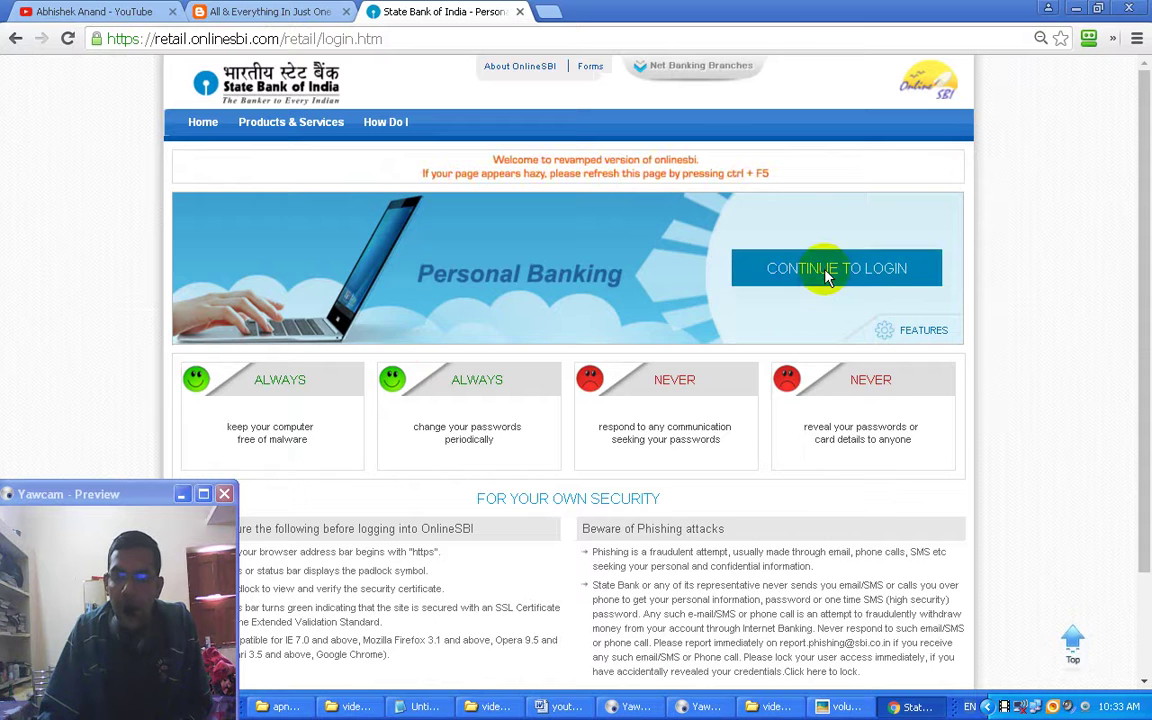
pyautogui.click(826, 276)
pyautogui.click(216, 288)
pyautogui.click(243, 331)
pyautogui.click(245, 405)
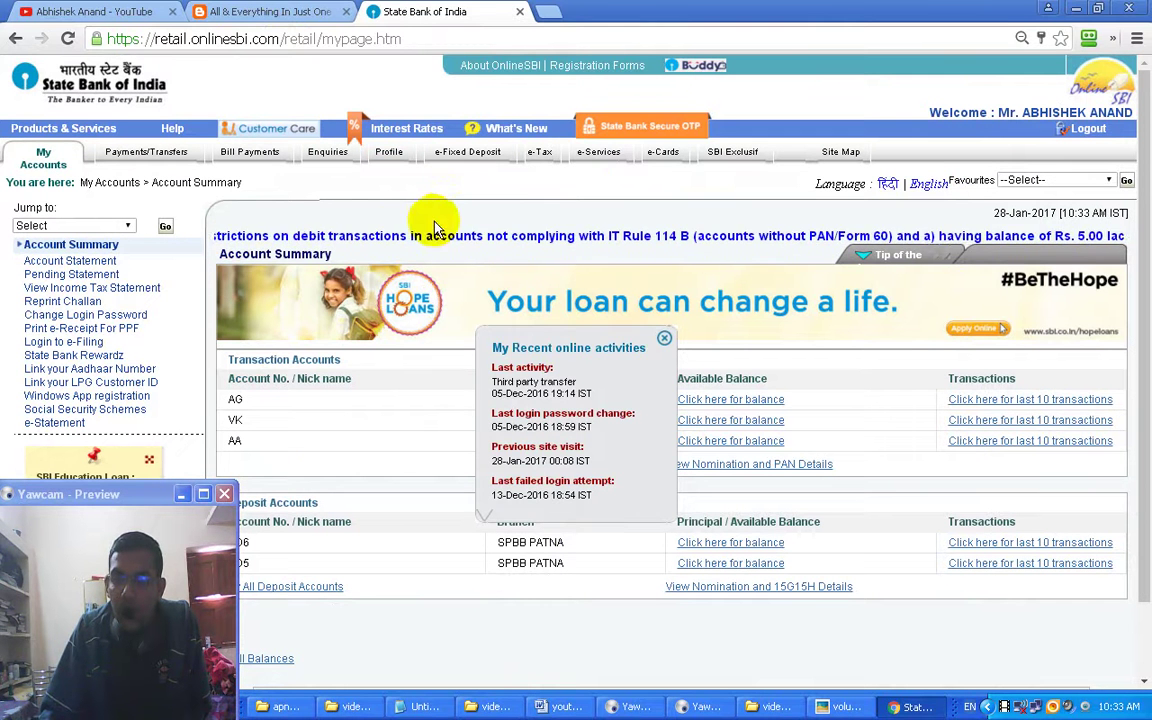
pyautogui.click(468, 155)
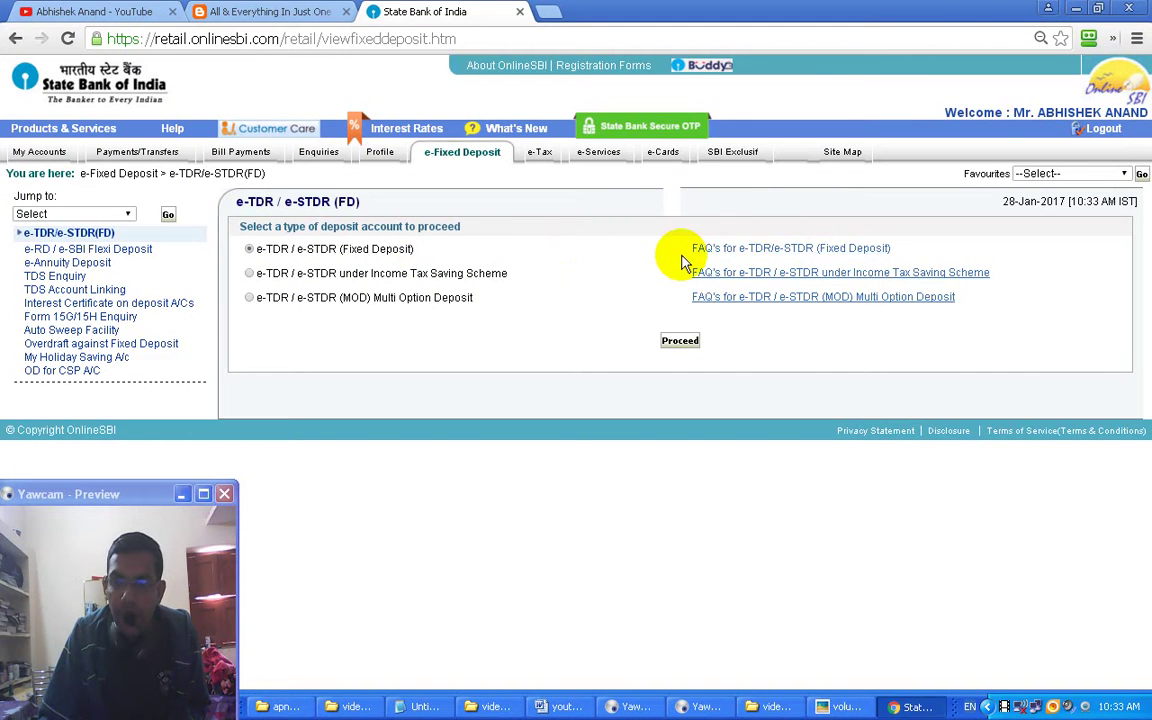
# Step: View the FAQs for e-TDR/e-STDR (Fixed Deposit) and close their window
pyautogui.click(786, 250)
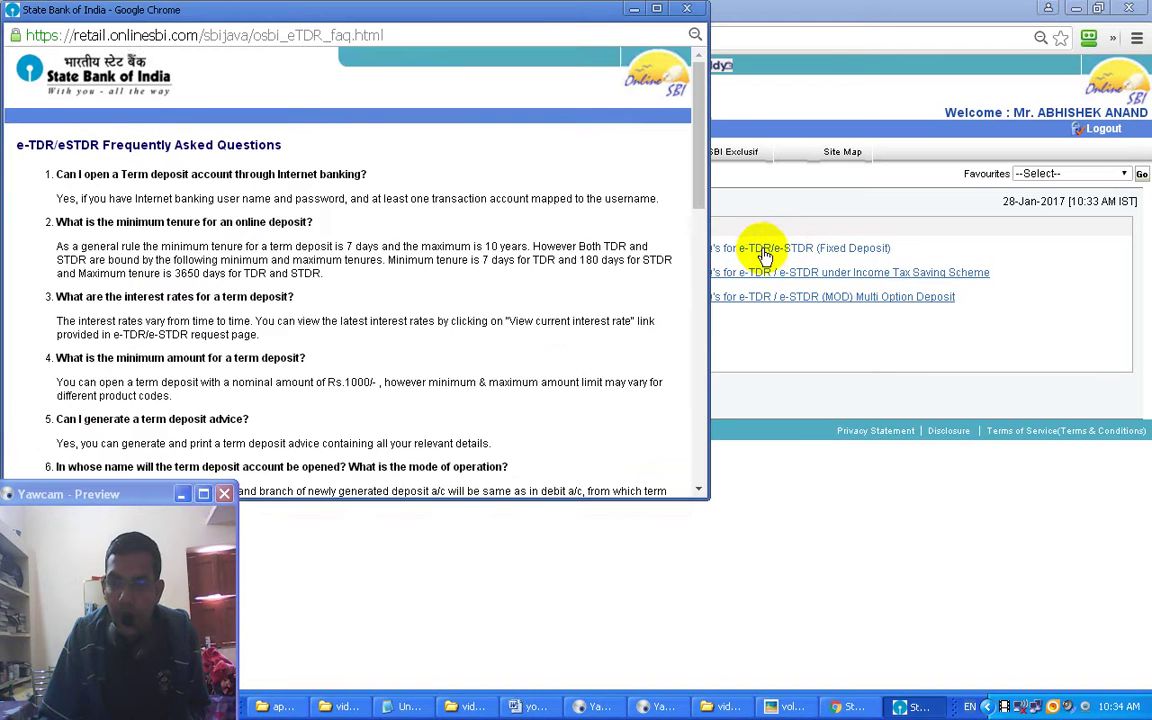
pyautogui.scroll(-15, 260, 129)
pyautogui.scroll(15, 558, 351)
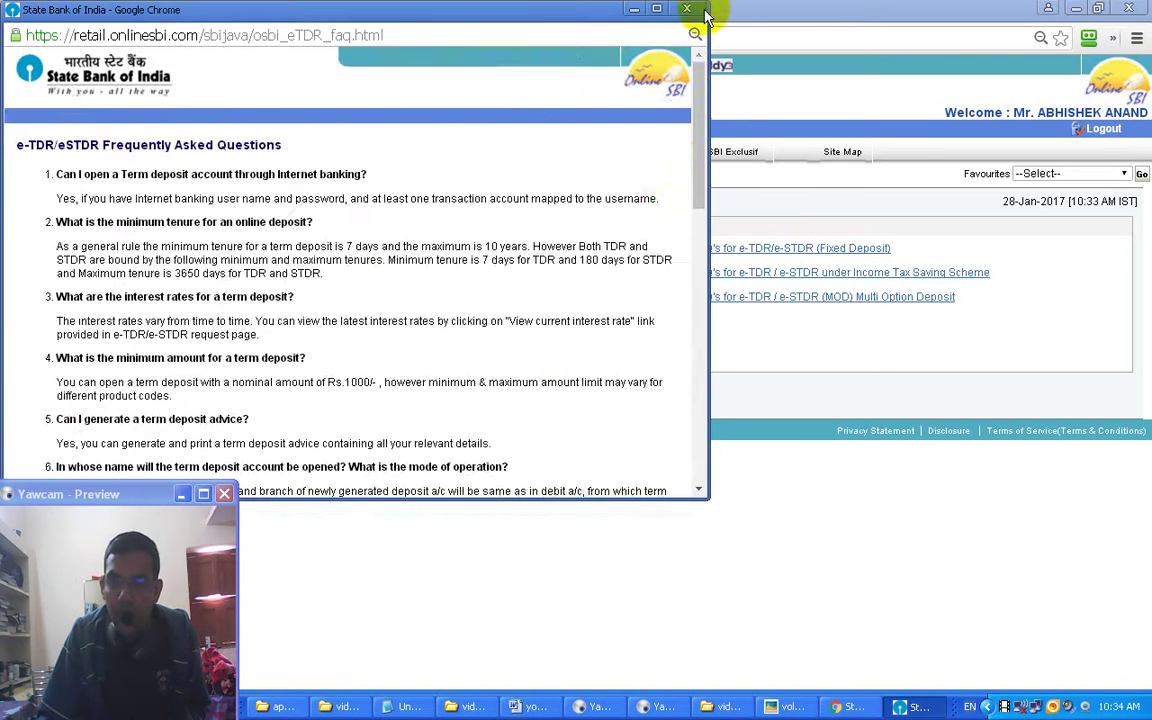
pyautogui.click(687, 8)
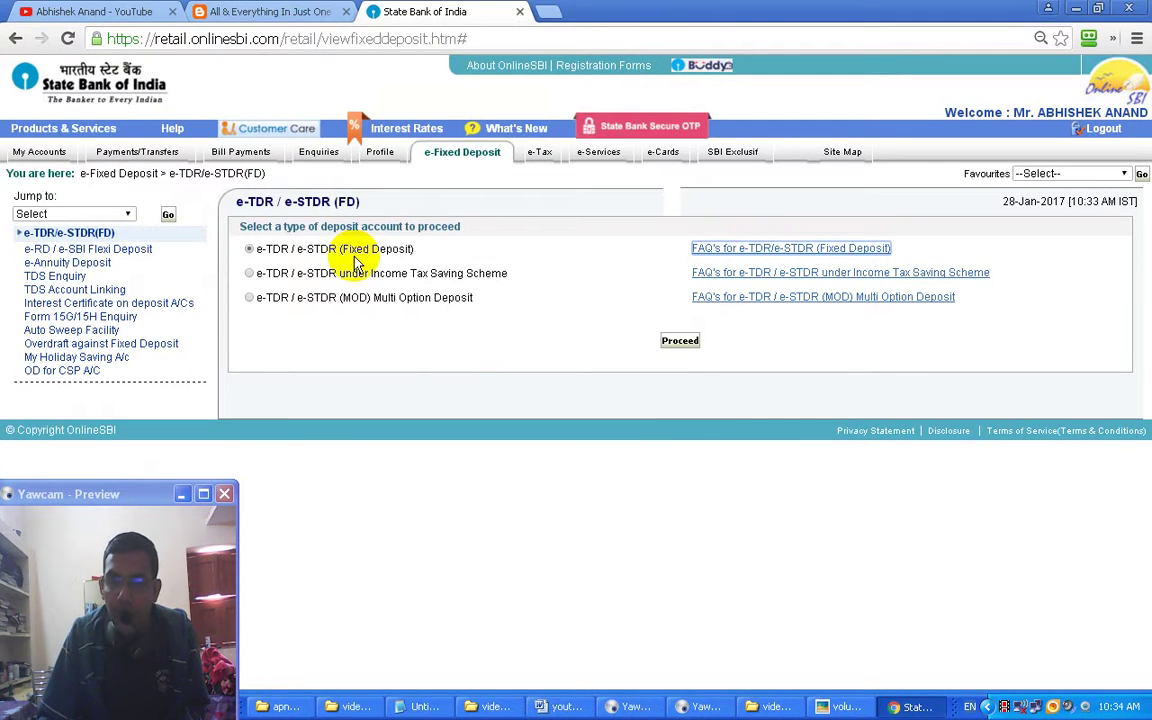
# Step: Proceed with the e-TDR/e-STDR (Fixed Deposit) type, choose AA as the debit account and enter an amount of 1000 INR
pyautogui.click(680, 341)
pyautogui.scroll(-2, 255, 320)
pyautogui.scroll(2, 245, 340)
pyautogui.click(238, 373)
pyautogui.click(514, 428)
pyautogui.write('10000')
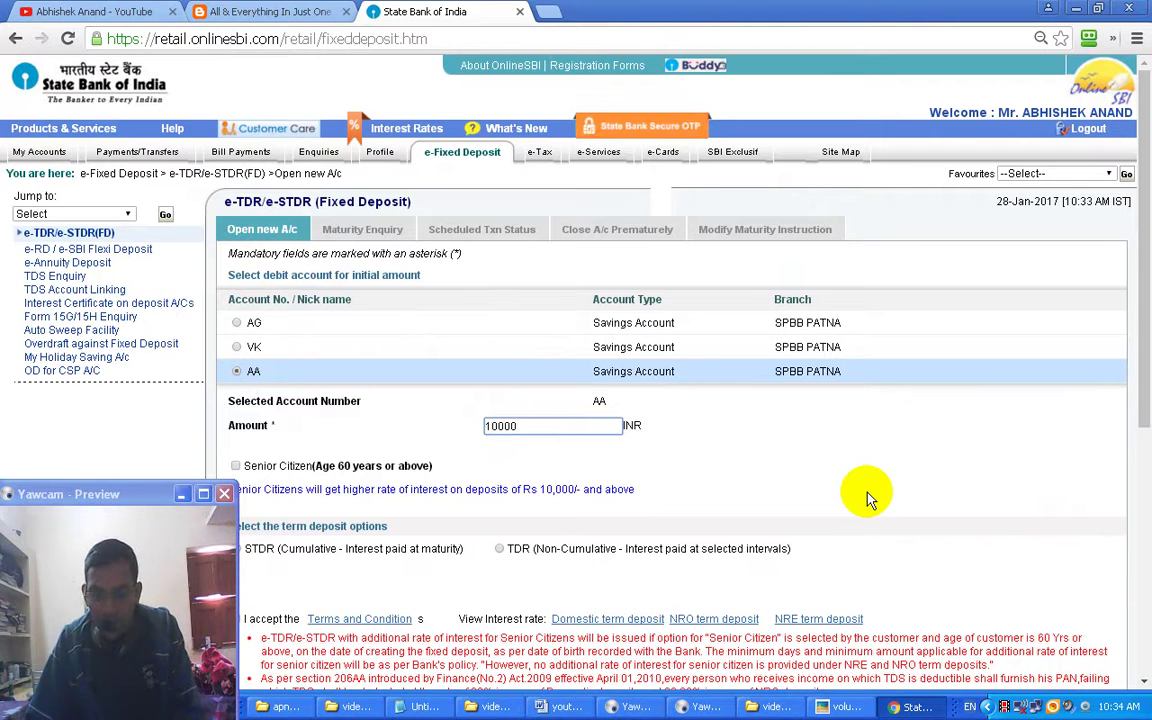
pyautogui.press('BackSpace')
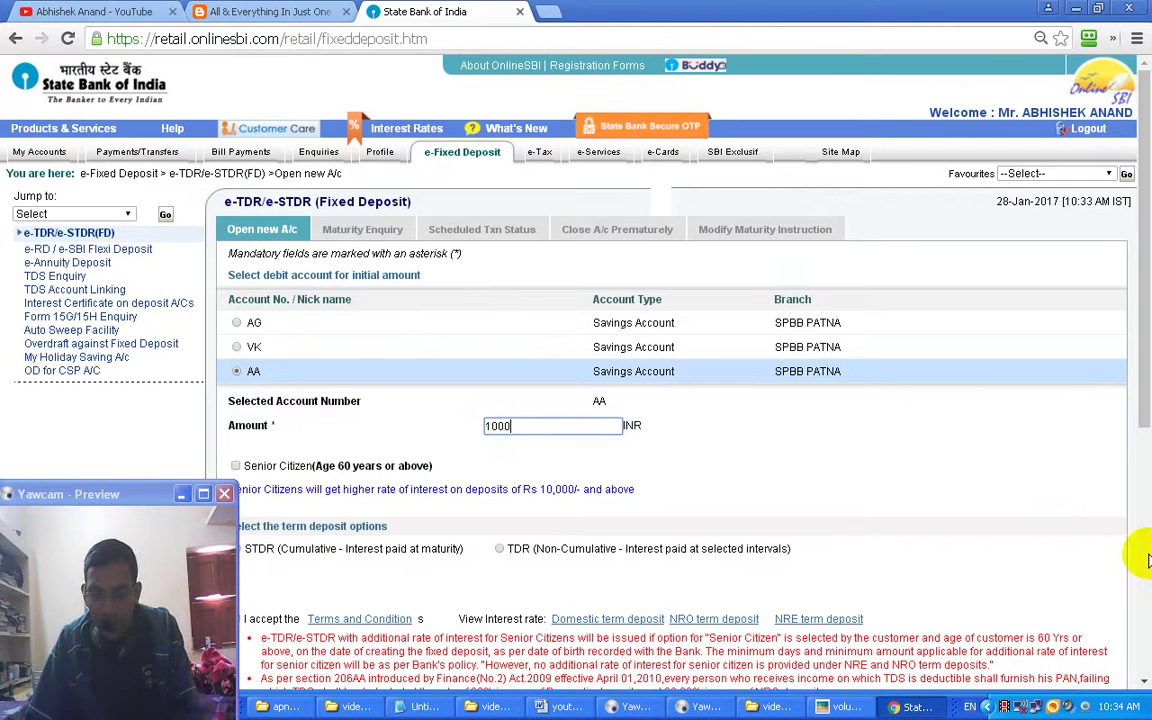
# Step: Choose TDR (Non-Cumulative - Interest paid at selected intervals) as the term deposit option
pyautogui.scroll(-1, 440, 500)
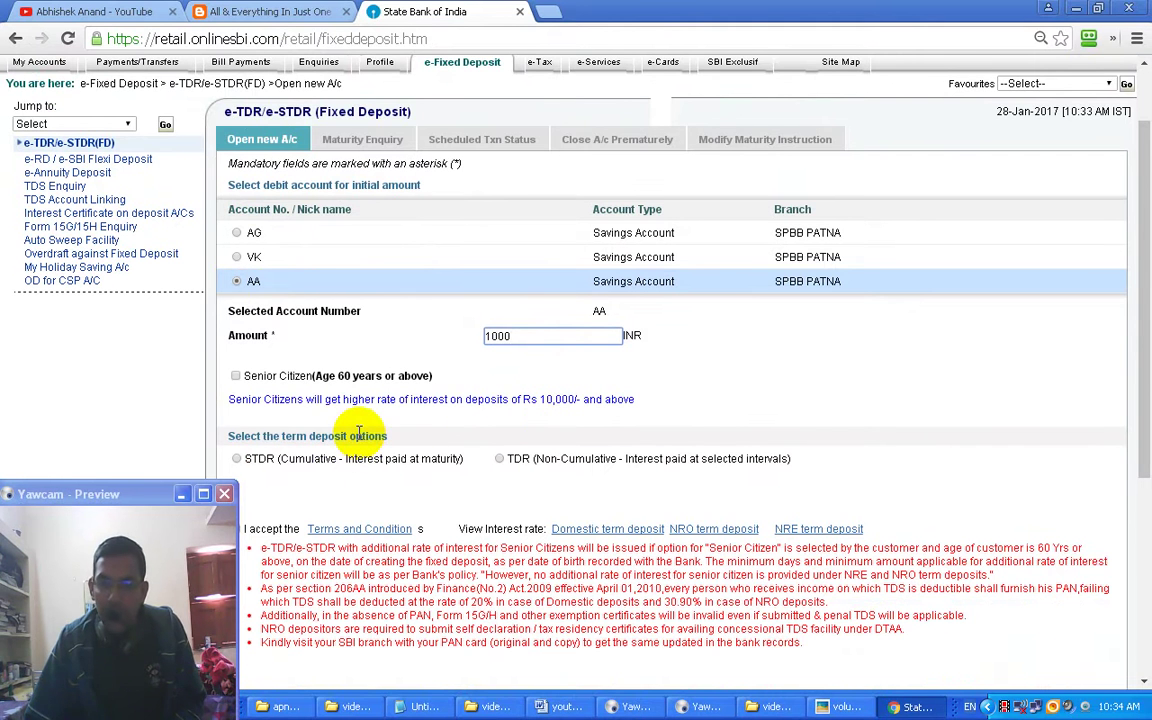
pyautogui.scroll(-1, 360, 435)
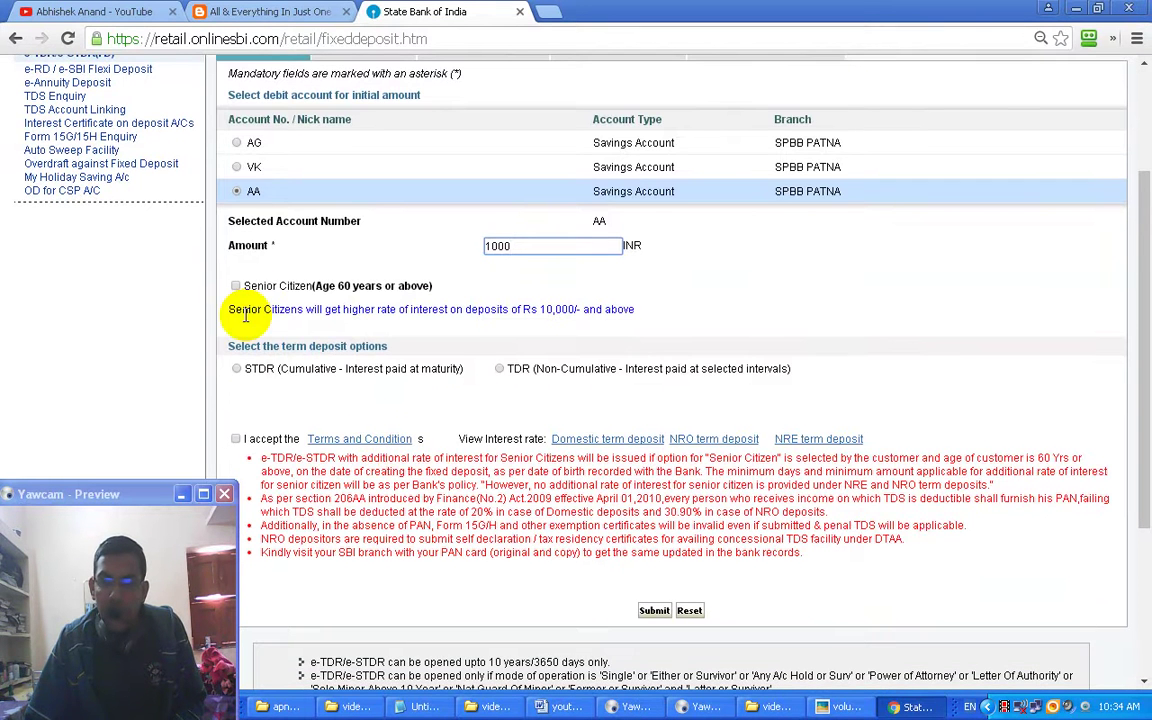
pyautogui.scroll(1, 240, 288)
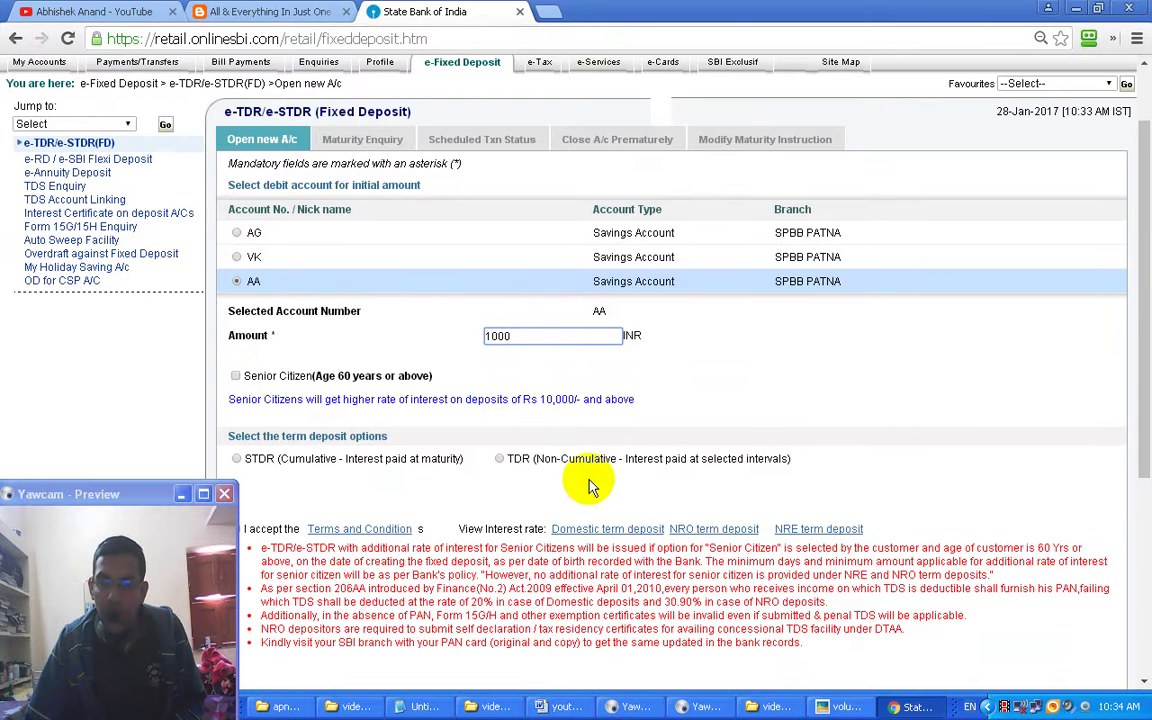
pyautogui.scroll(-1, 290, 463)
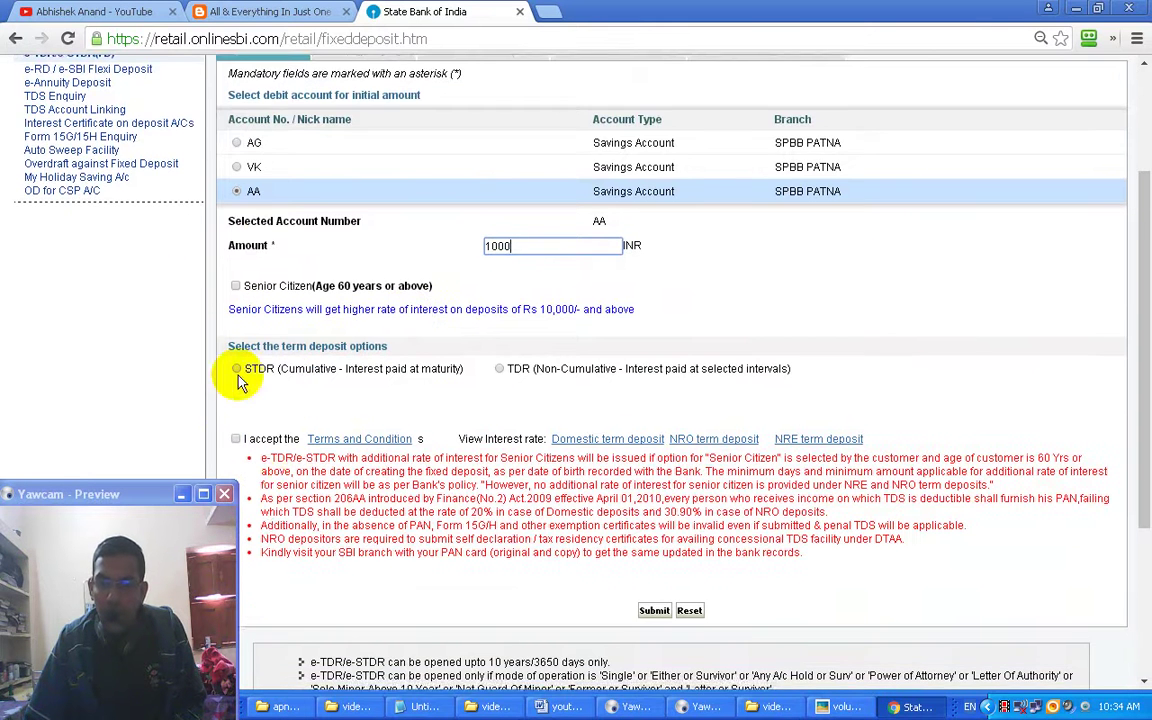
pyautogui.scroll(-1, 285, 398)
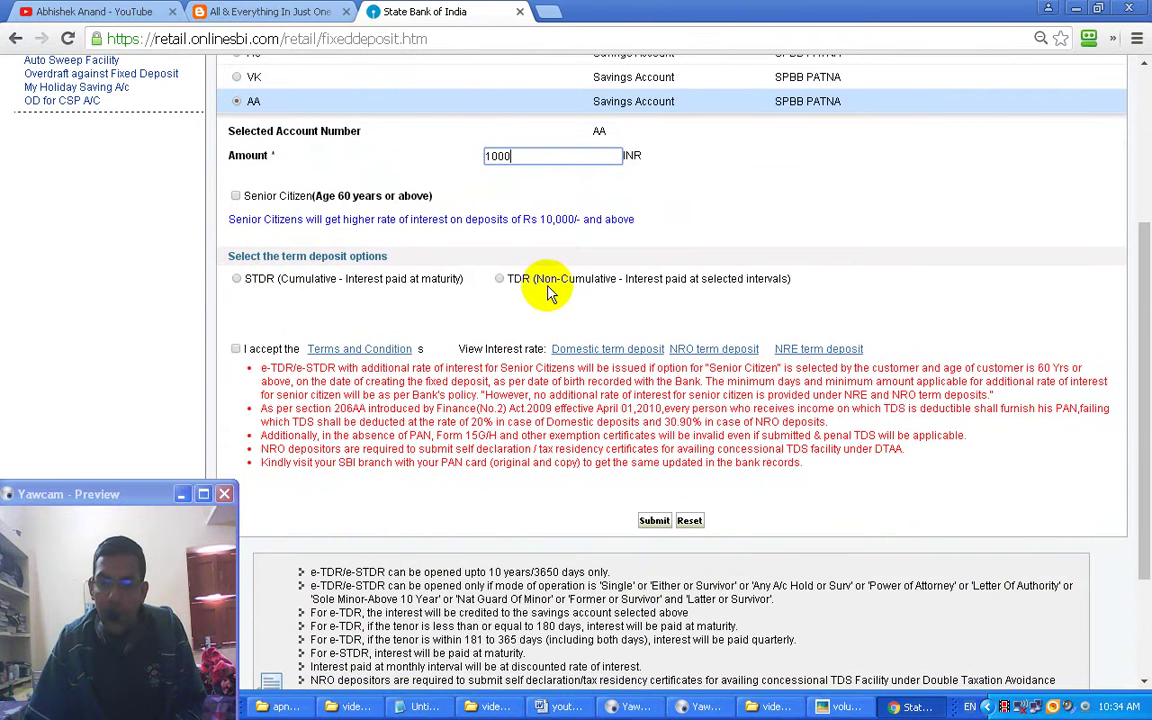
pyautogui.moveTo(437, 279); pyautogui.dragTo(311, 278)
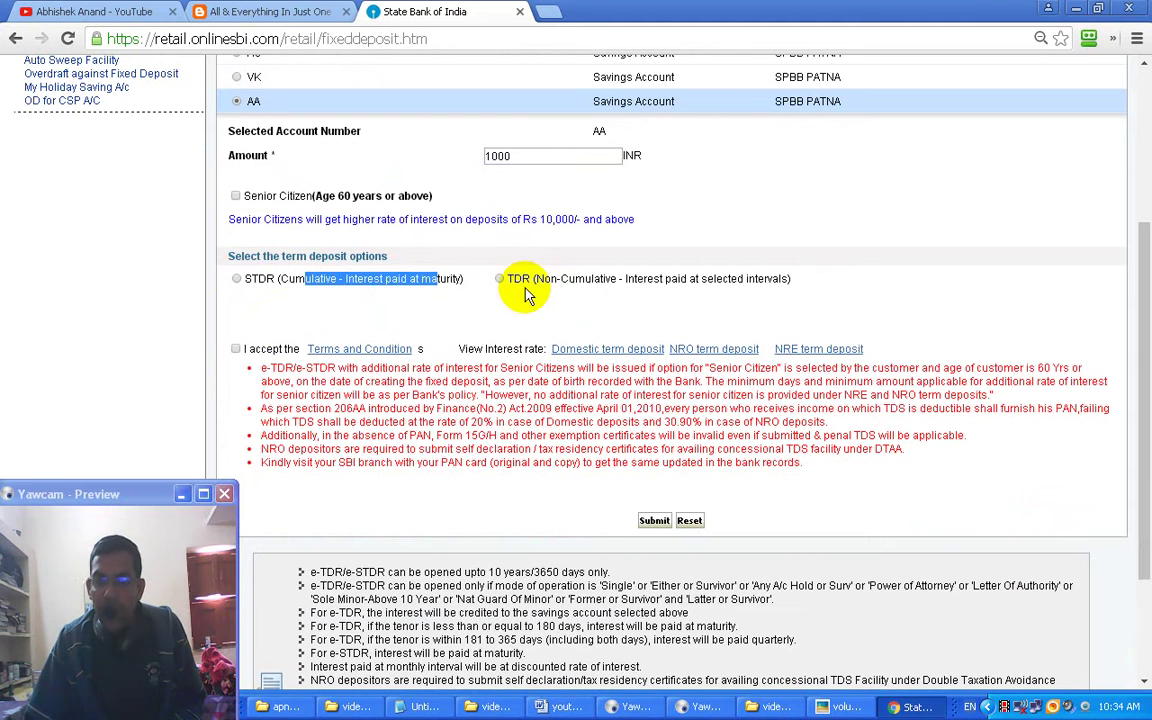
pyautogui.moveTo(772, 279); pyautogui.dragTo(527, 278)
pyautogui.click(699, 278)
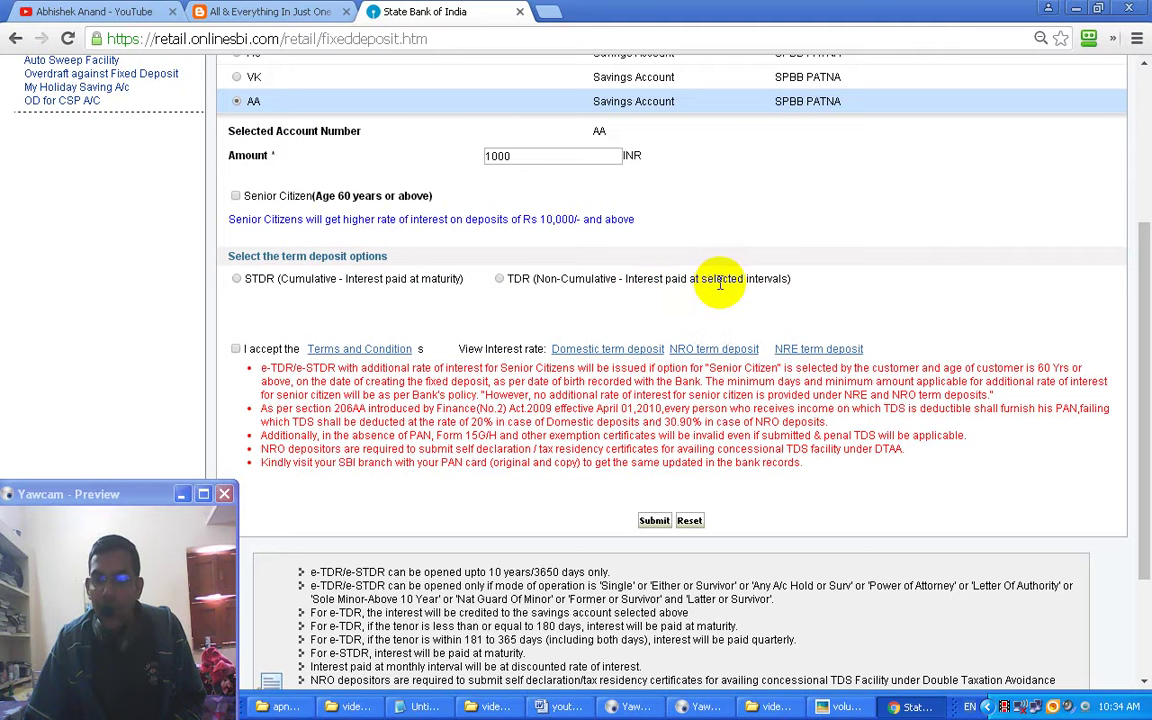
pyautogui.moveTo(770, 278); pyautogui.dragTo(503, 290)
pyautogui.click(500, 281)
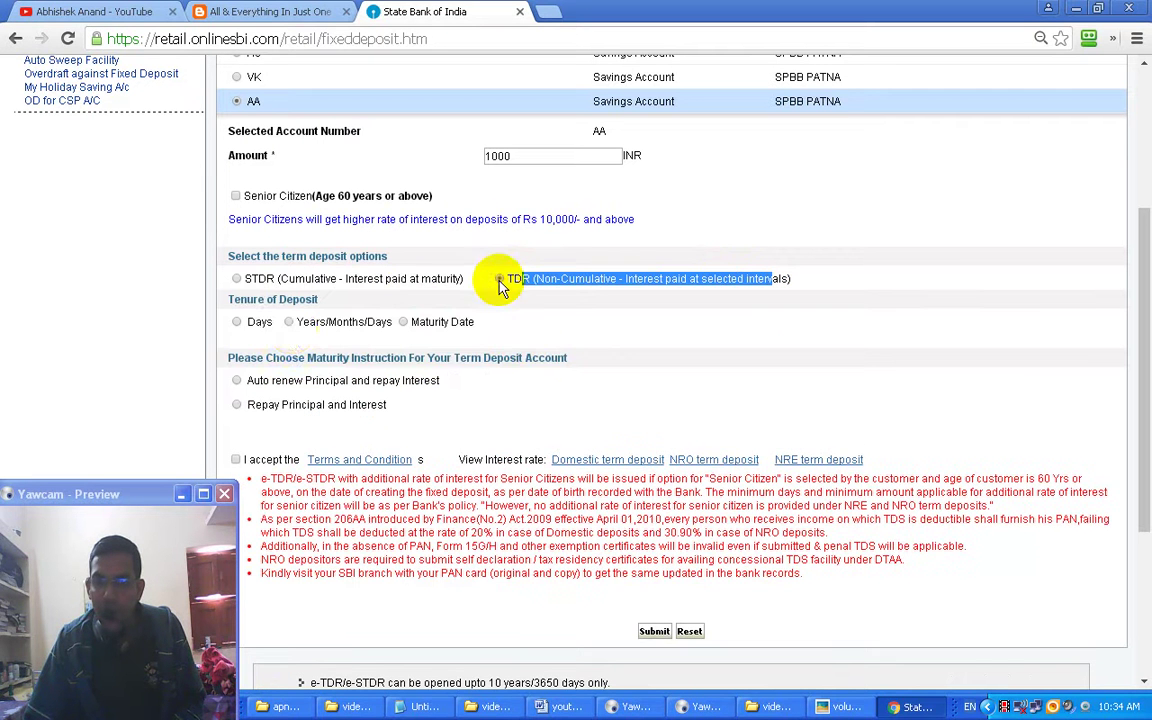
# Step: Specify the tenure of deposit in Years/Months/Days and set the year to 01
pyautogui.click(289, 323)
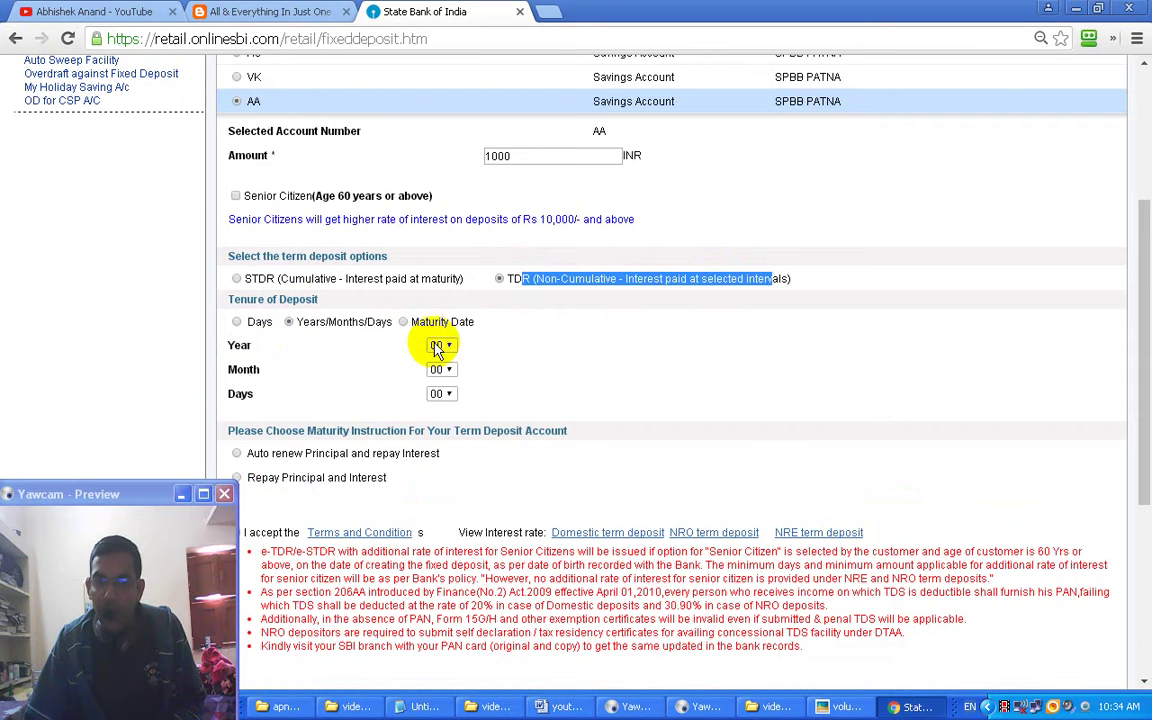
pyautogui.click(440, 345)
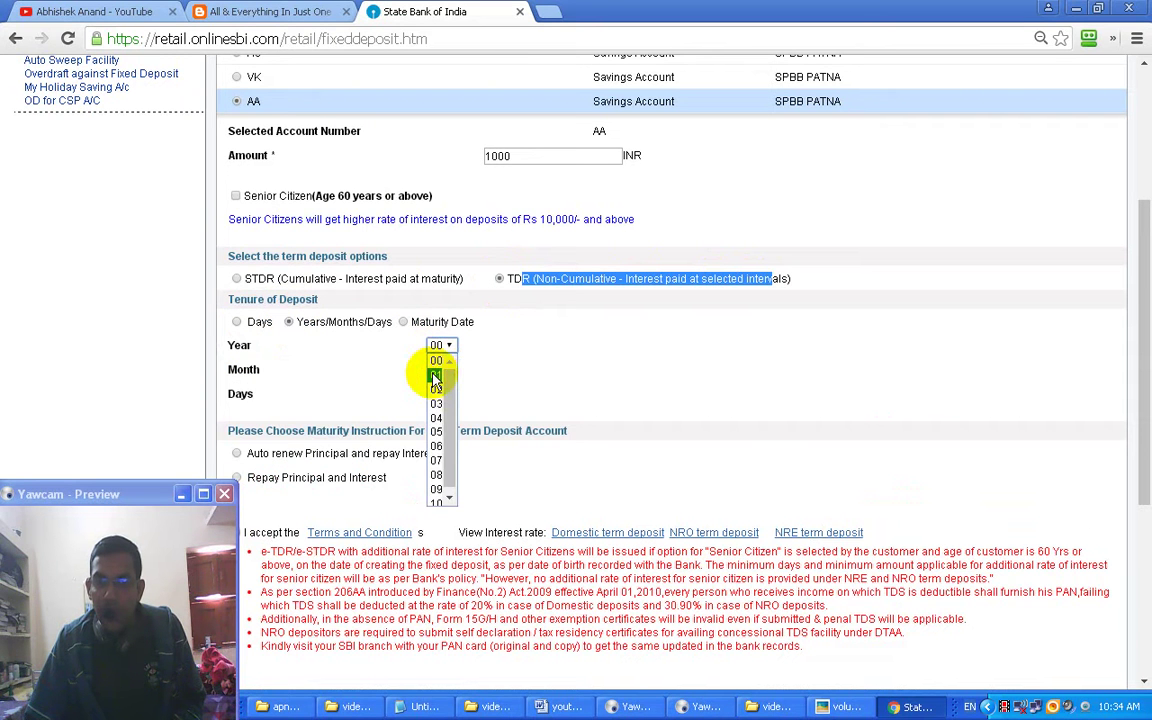
pyautogui.click(436, 373)
pyautogui.click(483, 381)
# Step: Change the year of the deposit tenure to 02
pyautogui.scroll(-1, 483, 384)
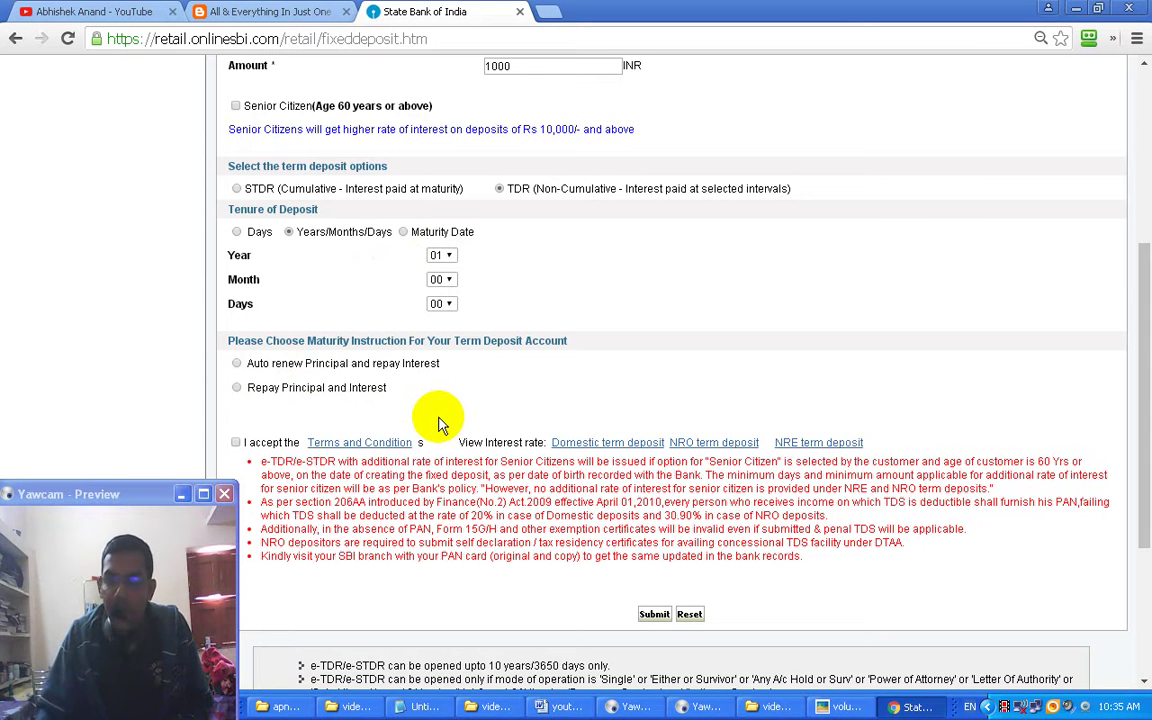
pyautogui.moveTo(372, 363); pyautogui.dragTo(455, 375)
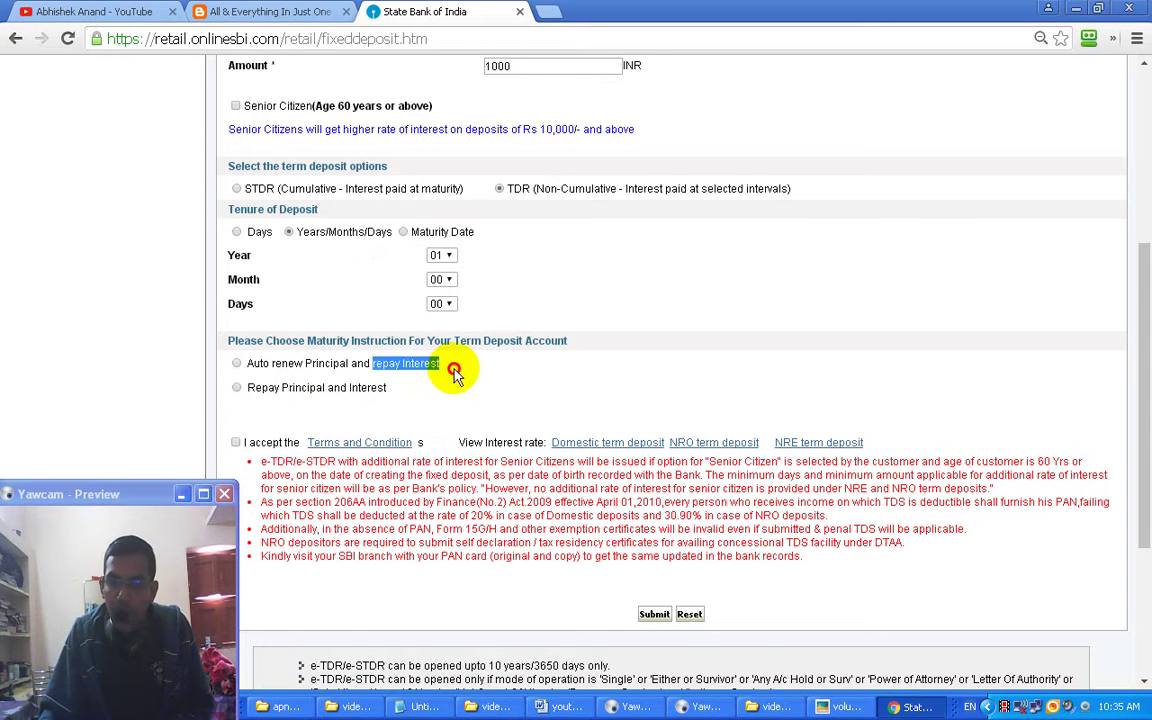
pyautogui.scroll(-1, 455, 375)
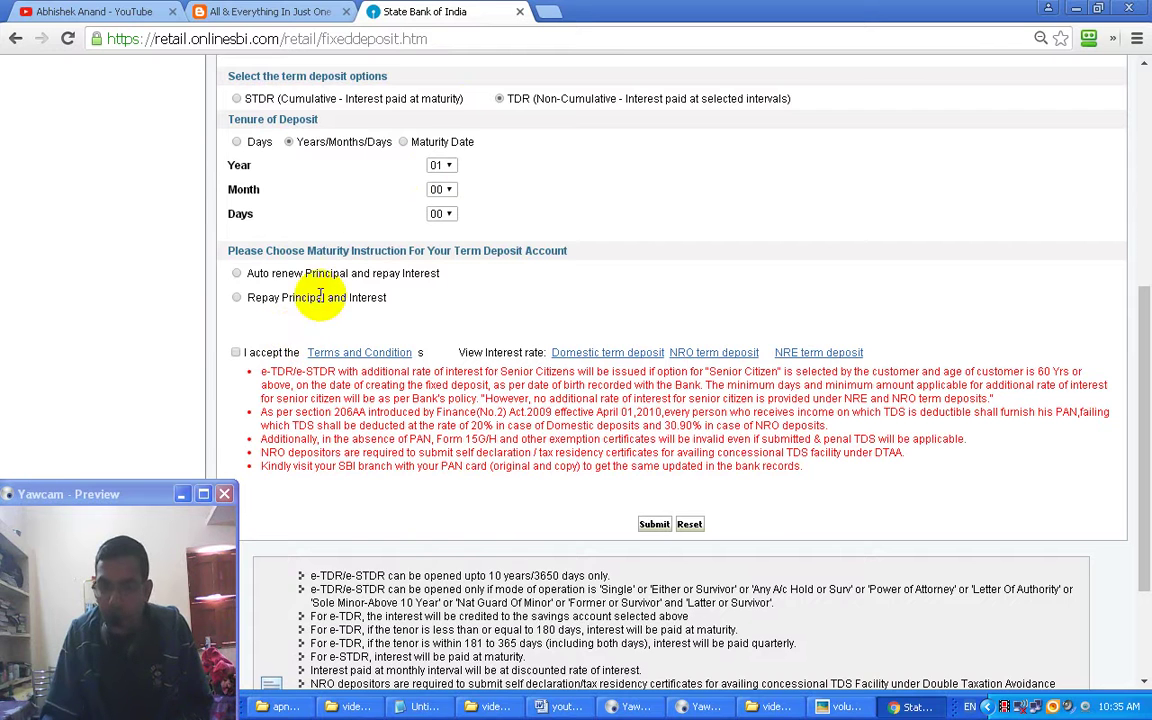
pyautogui.scroll(1, 533, 310)
pyautogui.click(441, 255)
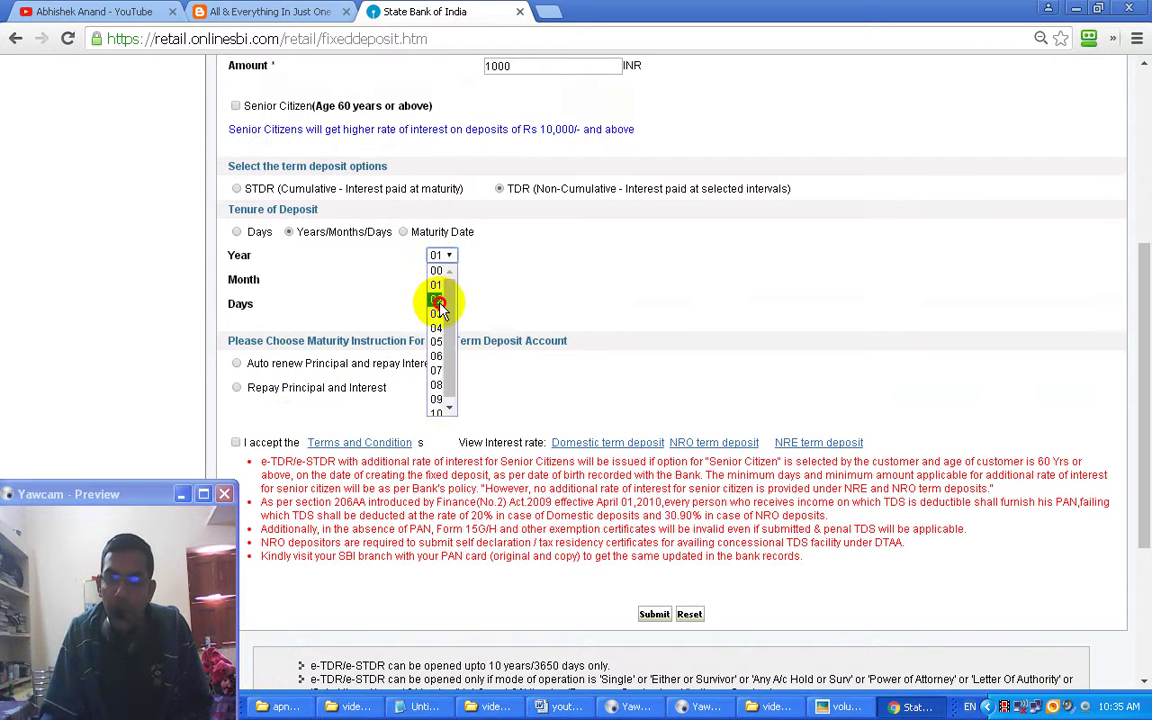
pyautogui.click(438, 289)
# Step: Set the deposit's interest payout to Monthly
pyautogui.scroll(-1, 470, 360)
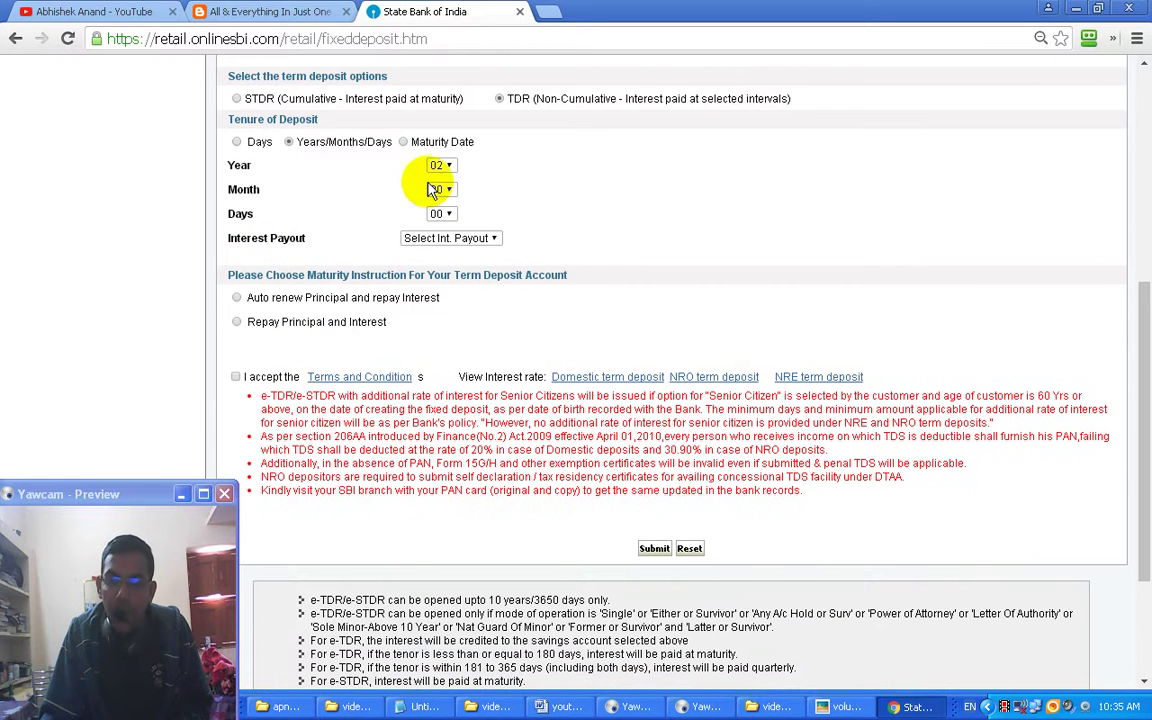
pyautogui.click(456, 244)
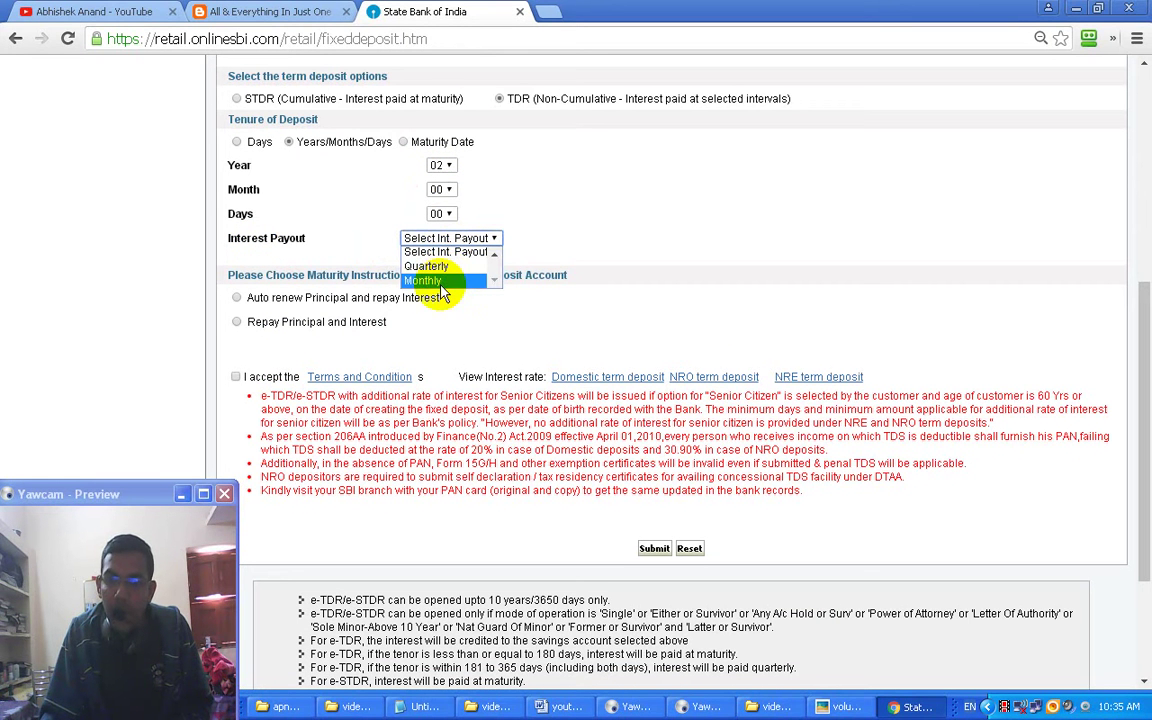
pyautogui.click(430, 281)
pyautogui.click(445, 239)
pyautogui.click(530, 465)
# Step: Choose Repay Principal and Interest as the maturity instruction and accept the terms and conditions
pyautogui.scroll(-1, 275, 419)
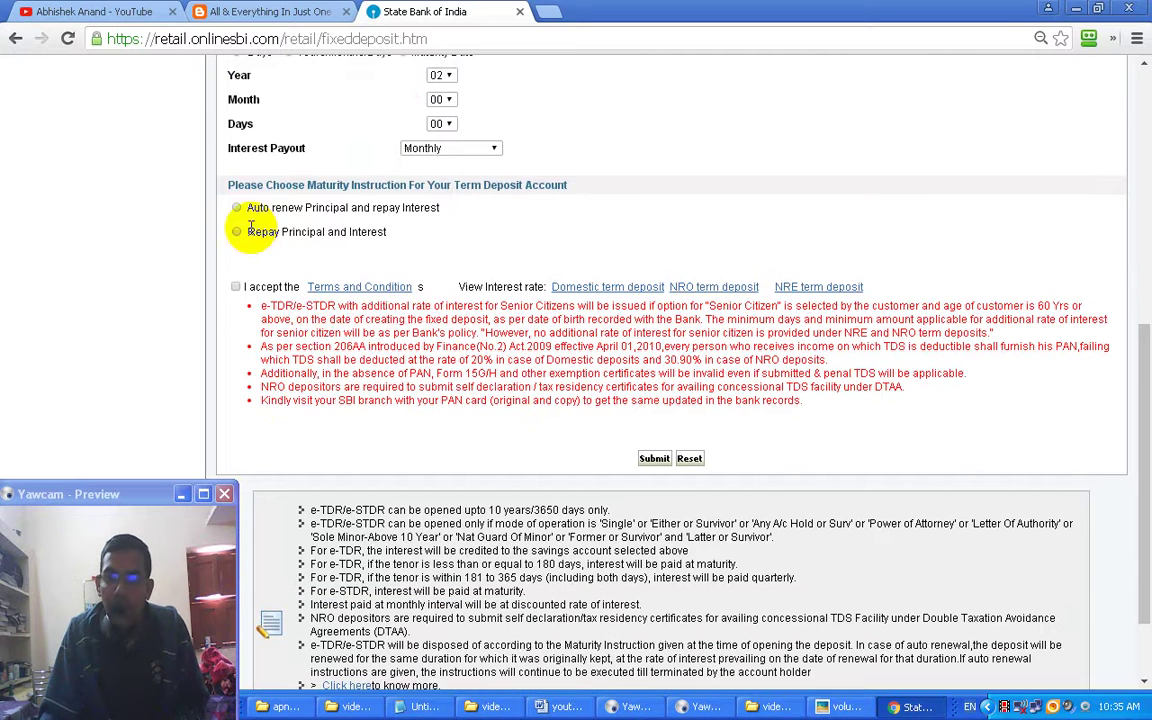
pyautogui.scroll(1, 243, 330)
pyautogui.click(237, 298)
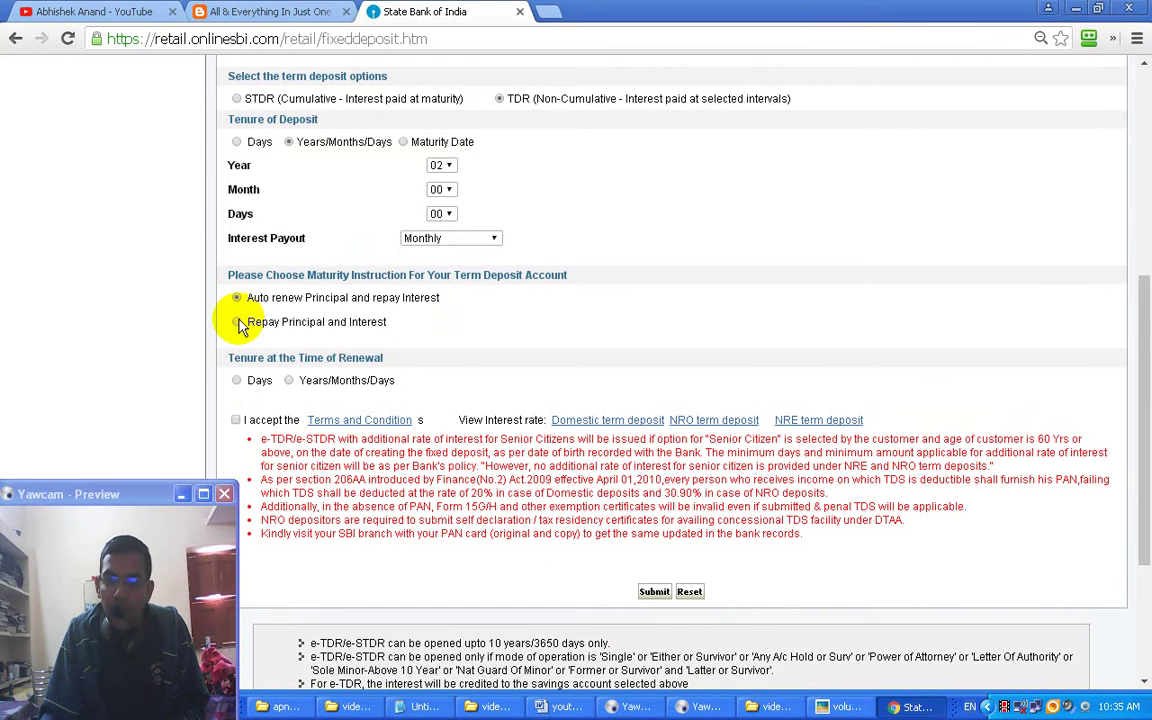
pyautogui.click(237, 322)
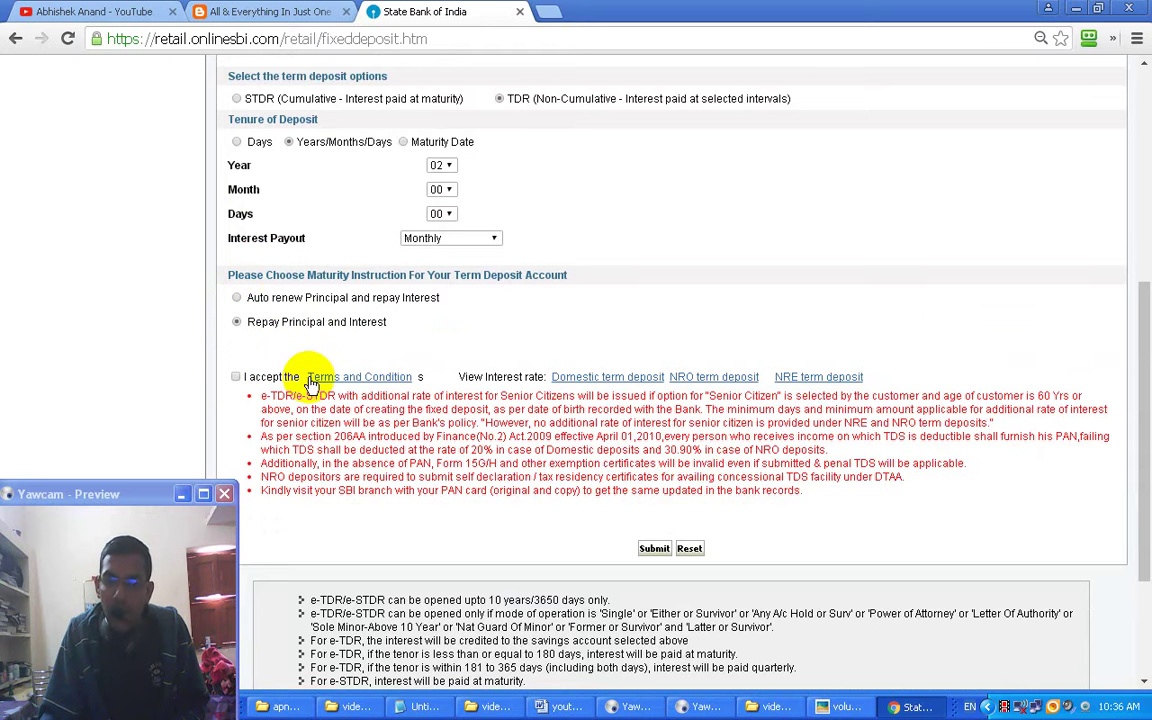
pyautogui.click(236, 377)
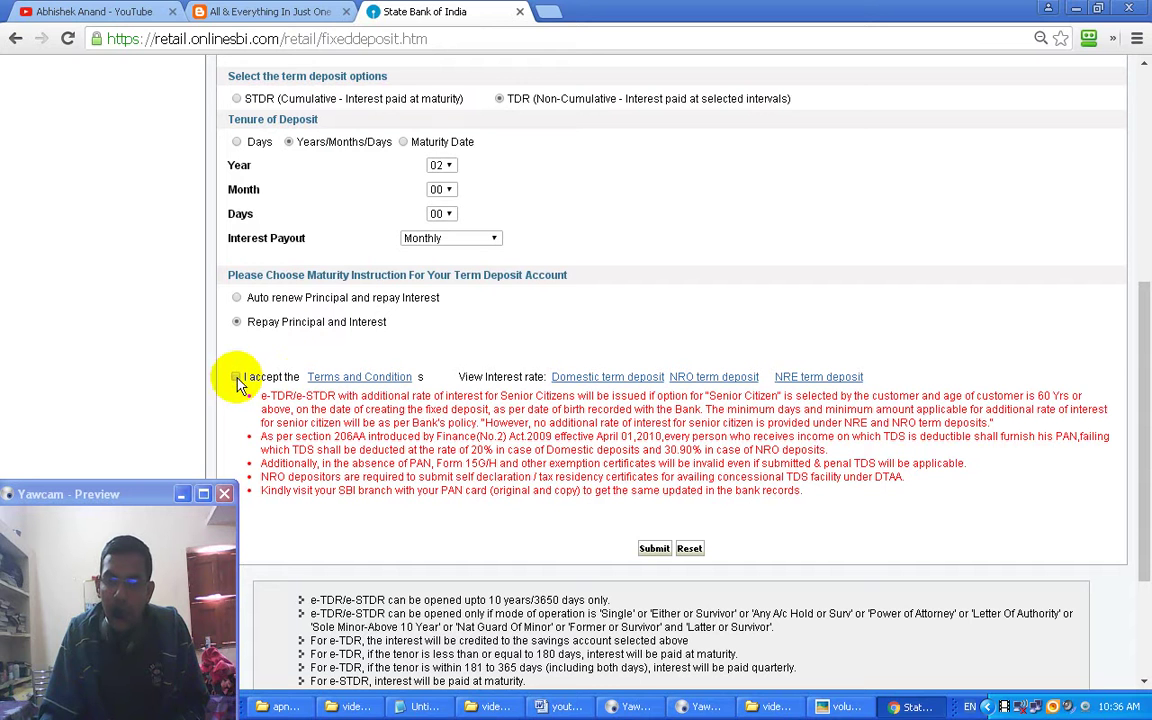
# Step: Try to view the domestic term deposit interest rates, and close their window
pyautogui.click(615, 380)
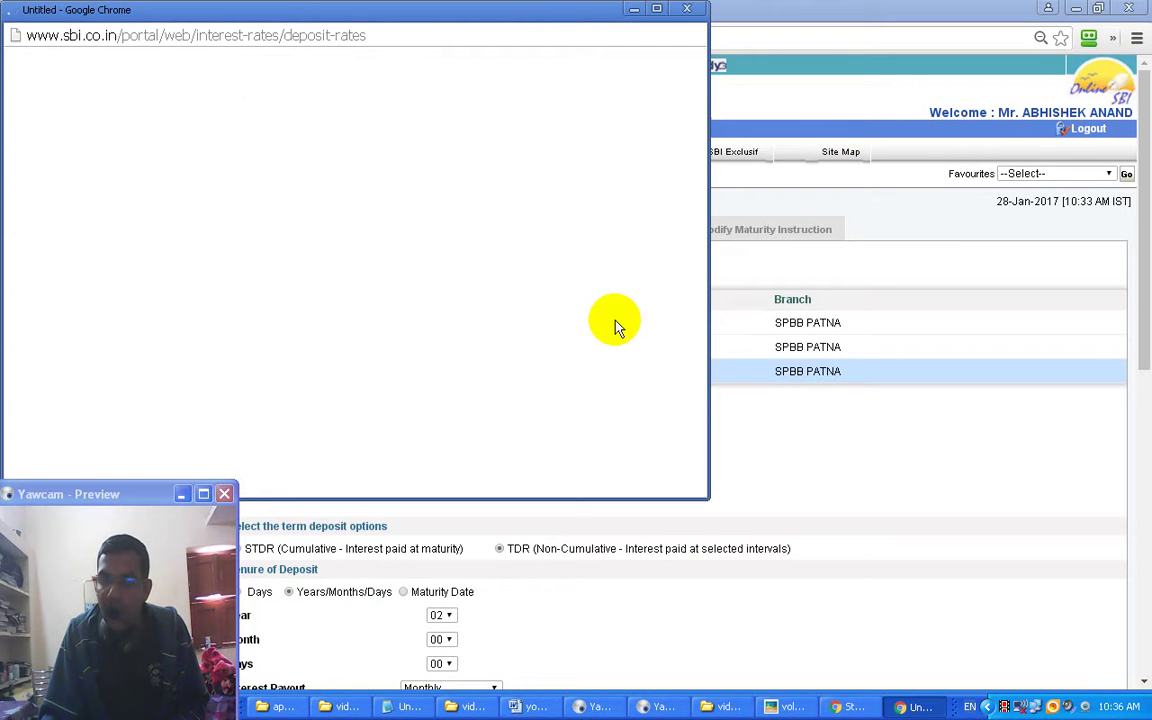
pyautogui.moveTo(437, 8); pyautogui.dragTo(680, 13)
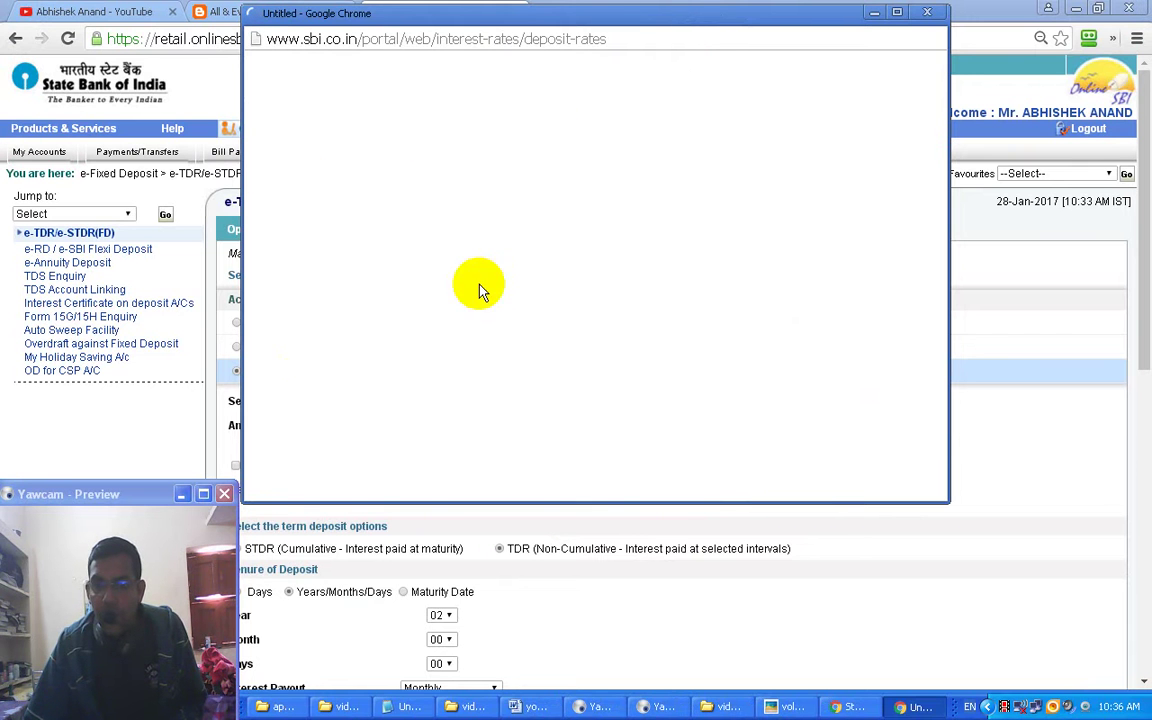
pyautogui.click(926, 11)
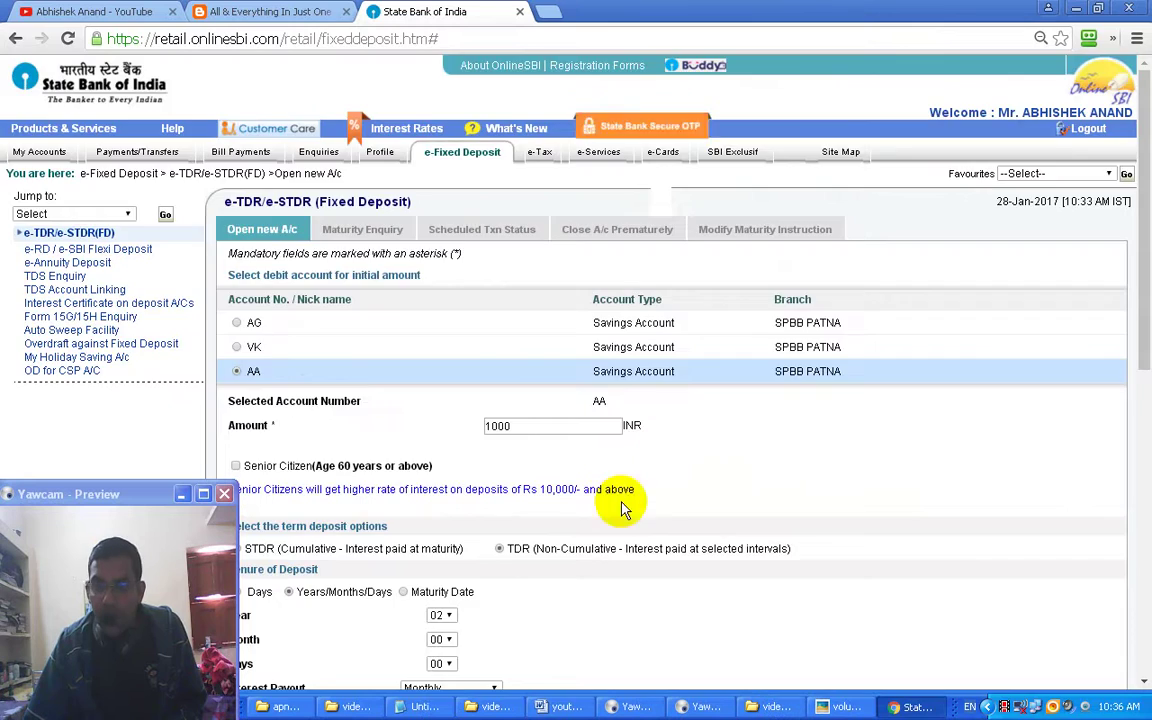
# Step: Review the amount, tenure, interest payout and maturity instruction entered in the fixed deposit form
pyautogui.scroll(-8, 620, 505)
pyautogui.scroll(4, 527, 494)
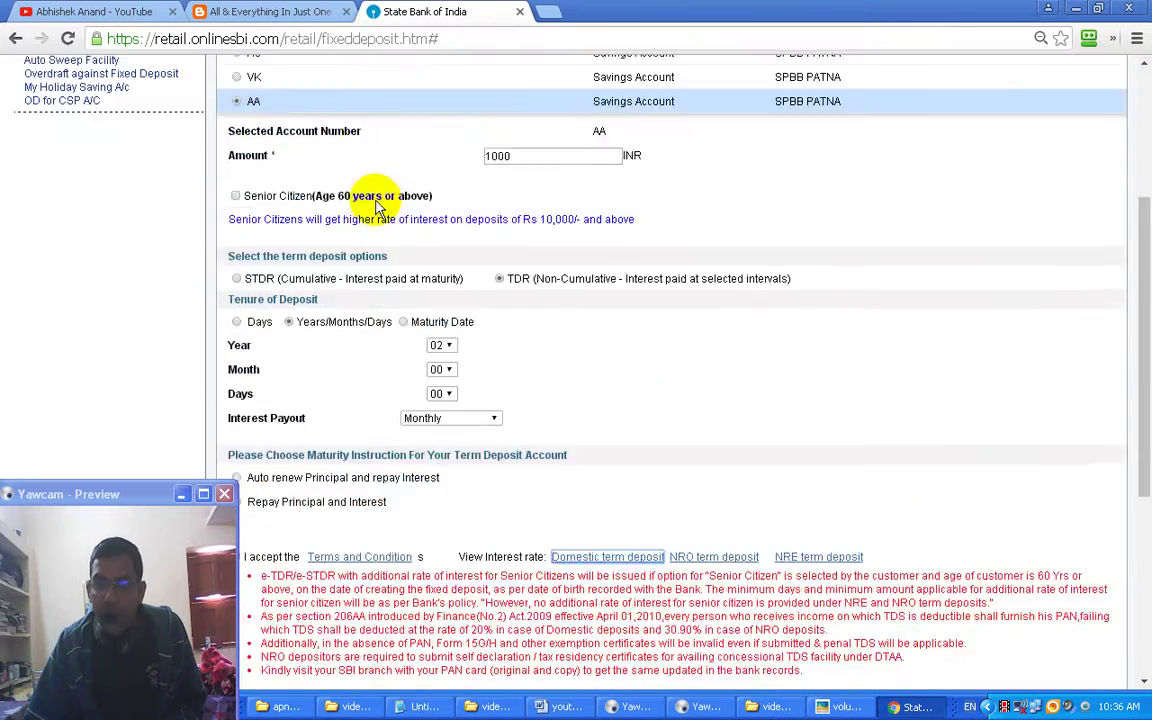
pyautogui.scroll(1, 167, 262)
pyautogui.scroll(-5, 555, 400)
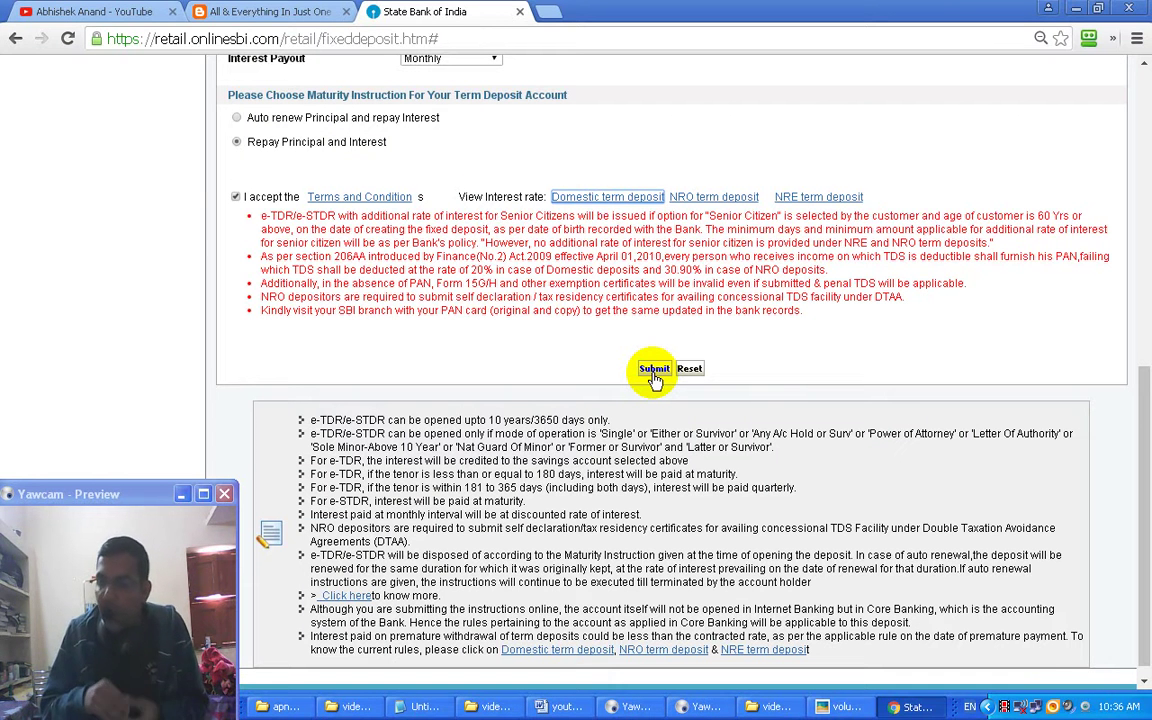
pyautogui.scroll(4, 404, 489)
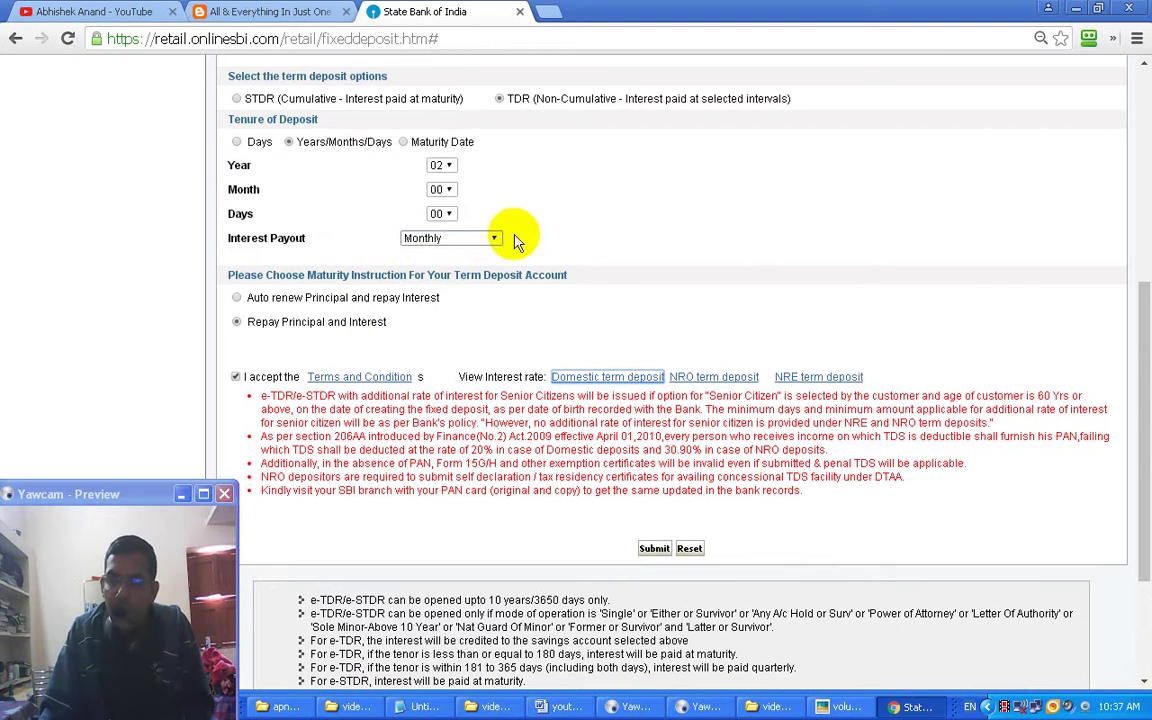
# Step: Check the interest payout choice and look over the completed fixed deposit form from the debit account down to the submission area
pyautogui.click(497, 240)
pyautogui.click(568, 285)
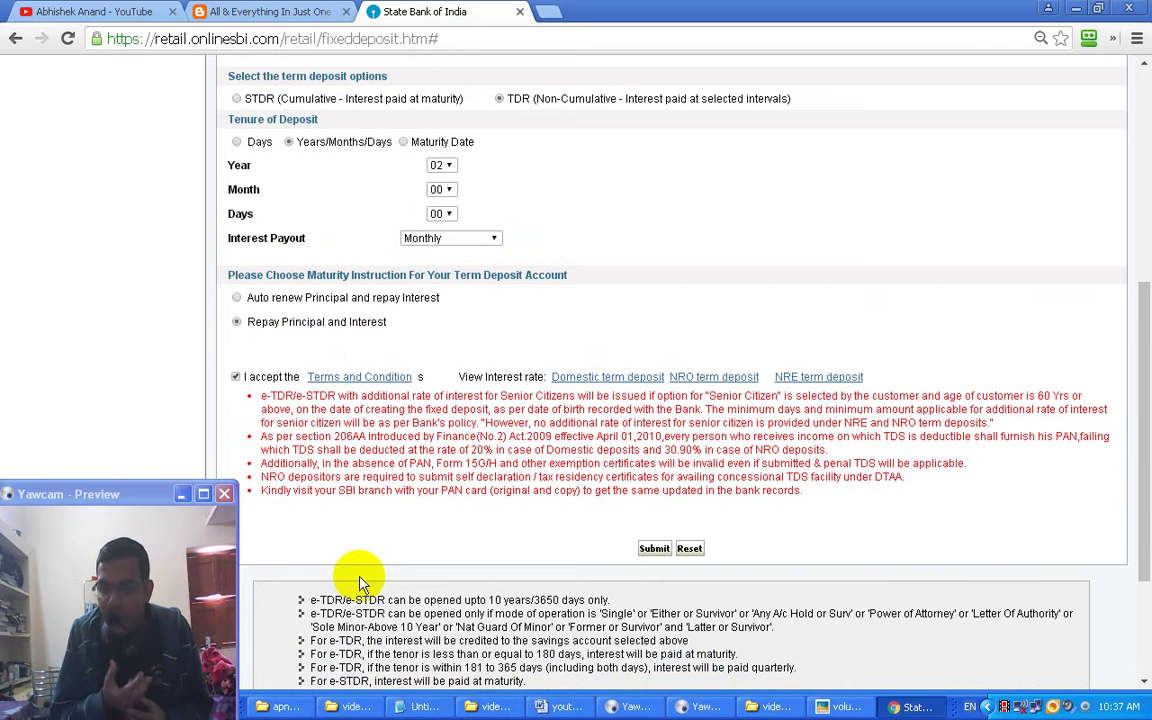
pyautogui.scroll(2, 645, 527)
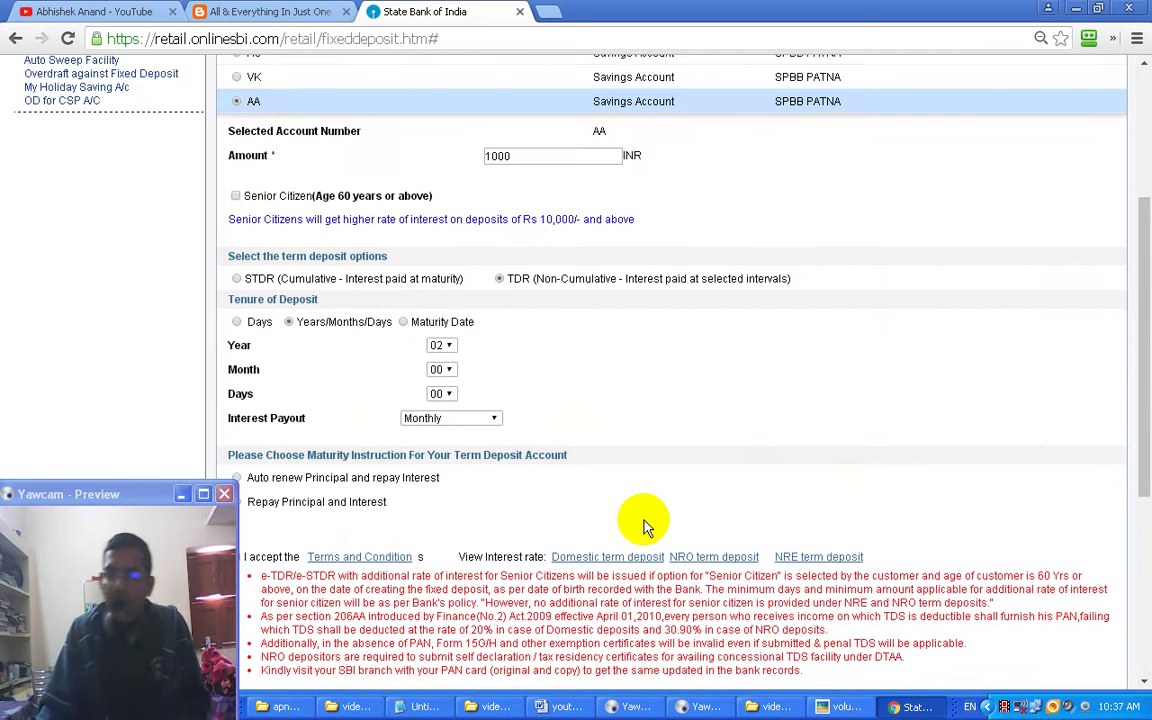
pyautogui.scroll(2, 643, 523)
pyautogui.scroll(-5, 600, 420)
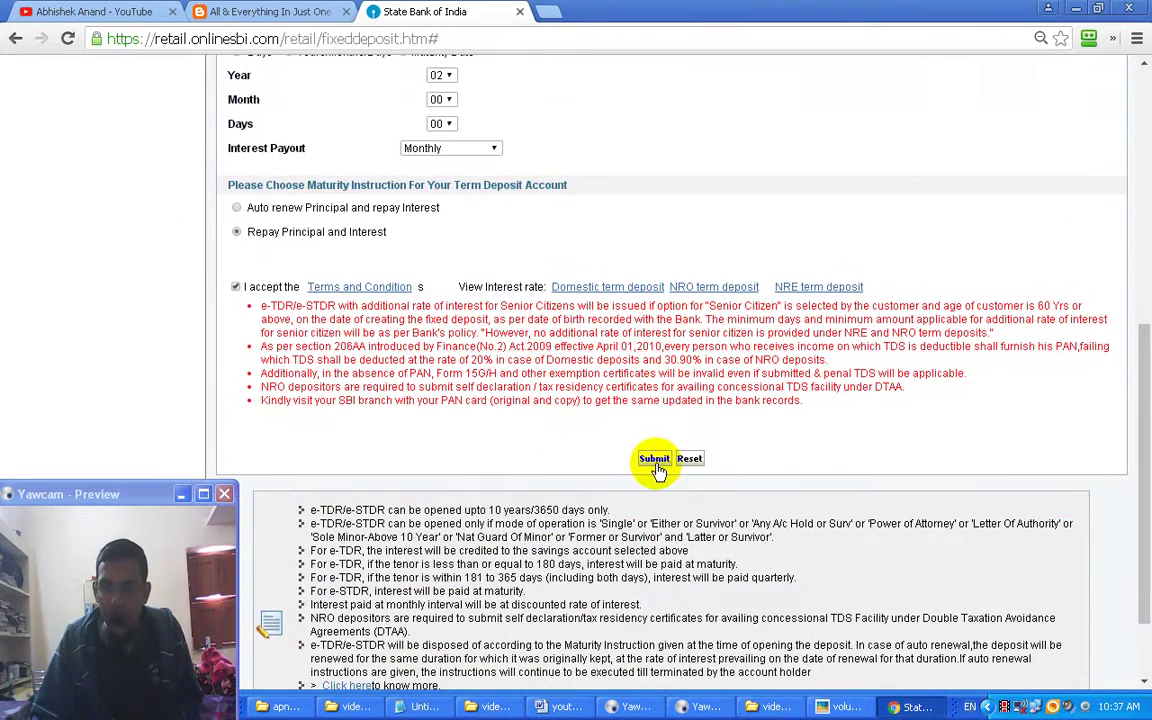
pyautogui.click(655, 460)
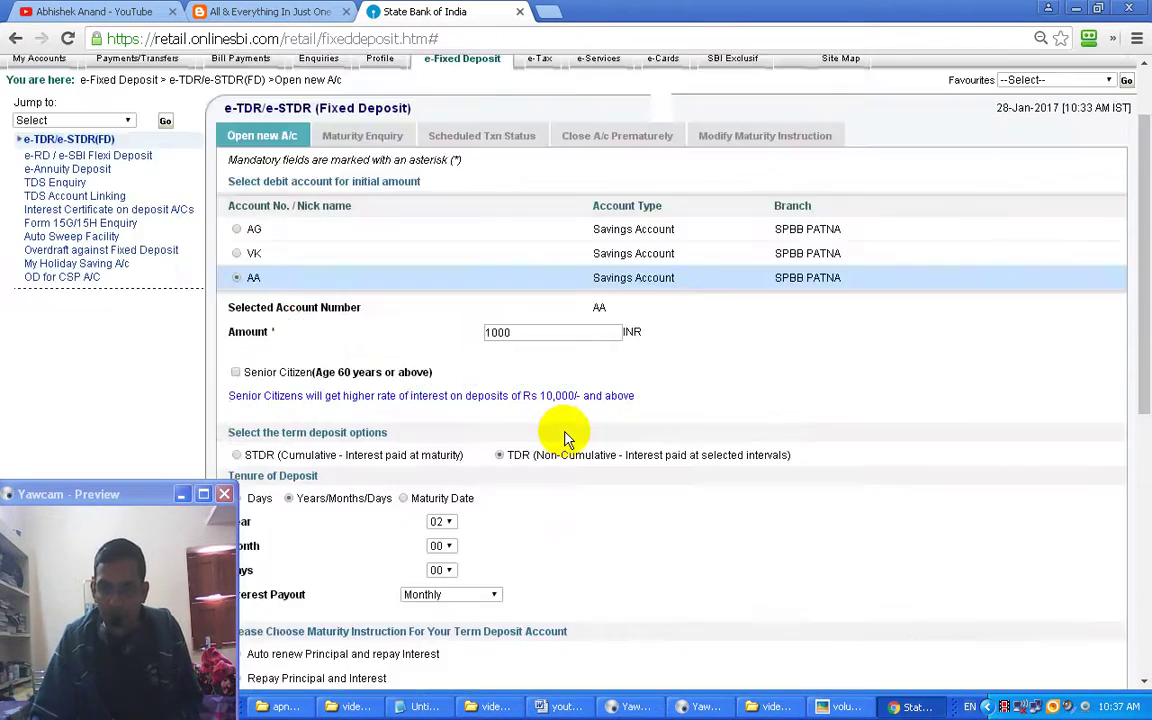
pyautogui.scroll(-3, 818, 598)
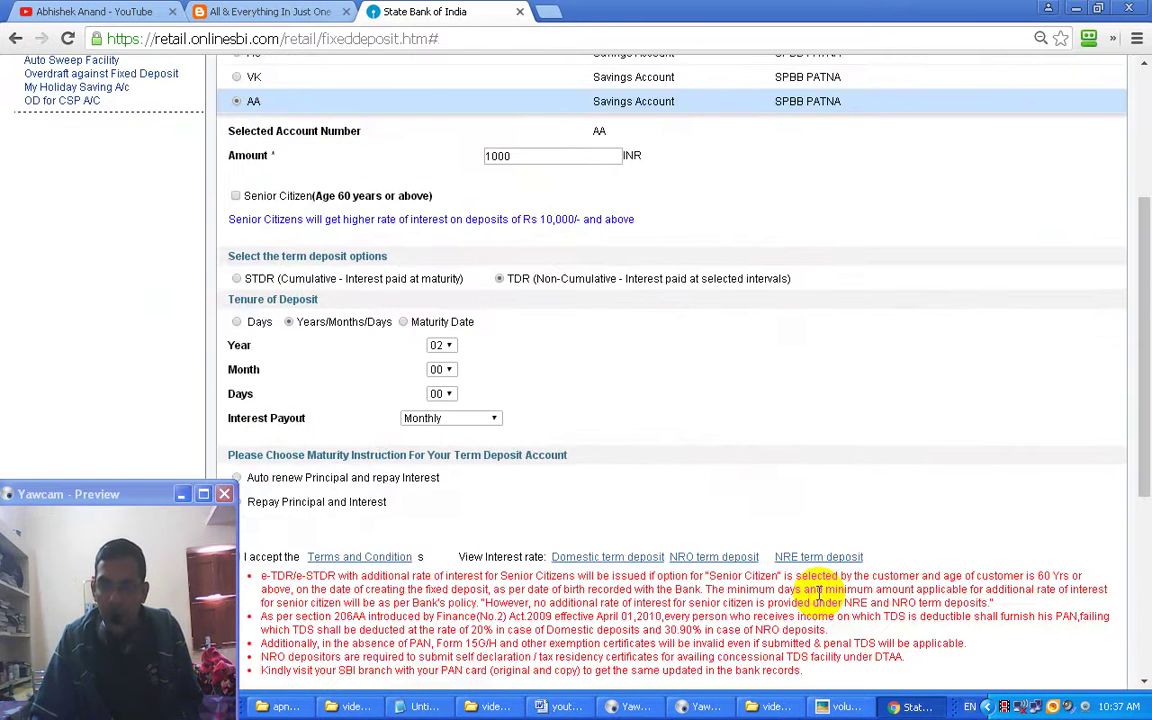
pyautogui.scroll(3, 818, 592)
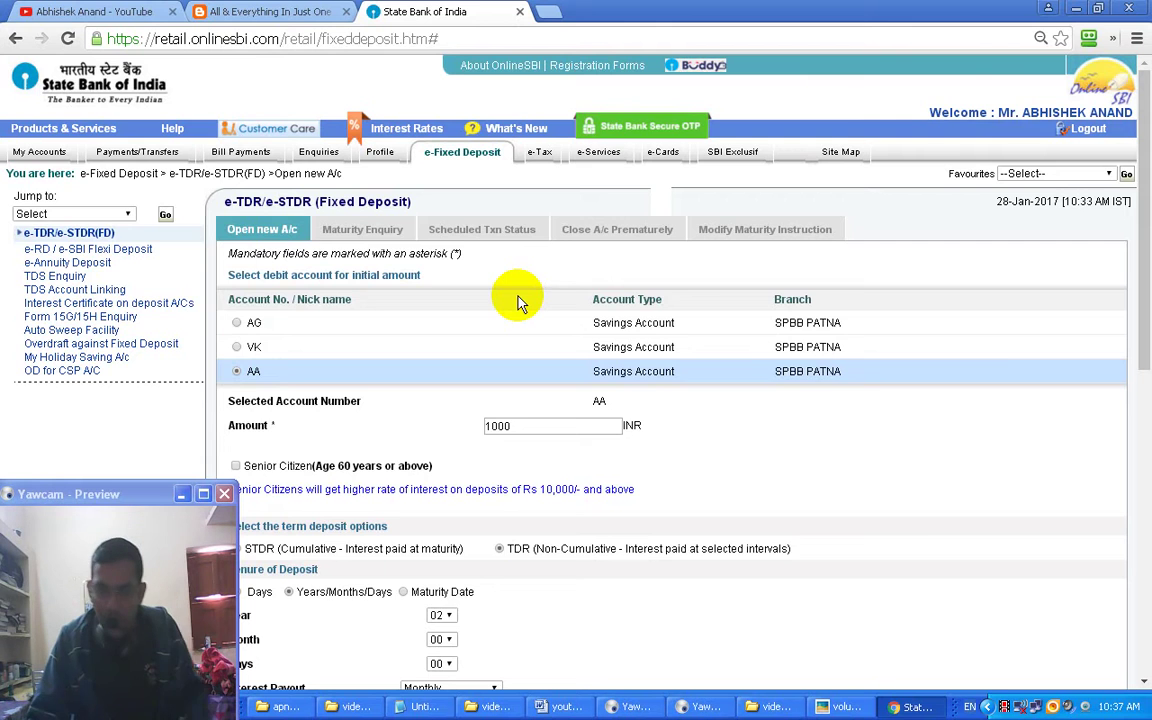
# Step: Copy the YouTube channel page's web address, paste it into the untitled Notepad document, and select the document's text
pyautogui.hotkey('ctrl', '1')
pyautogui.click(320, 42)
pyautogui.hotkey('ctrl', 'c')
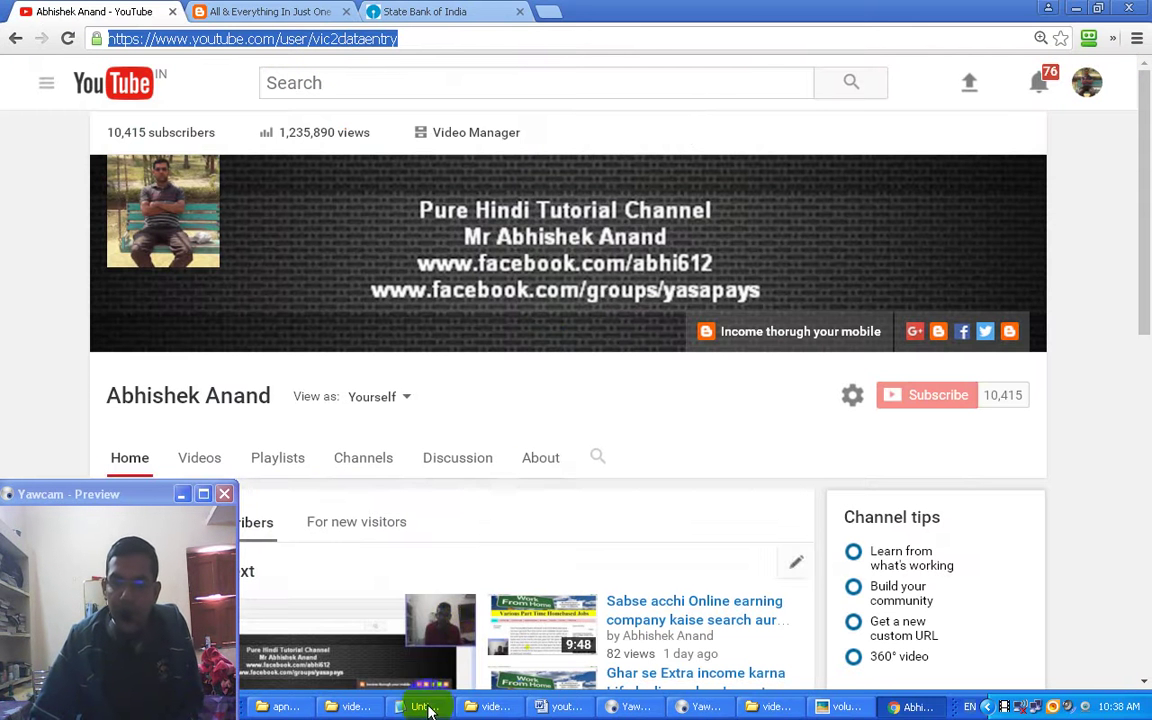
pyautogui.hotkey('alt', 'Tab')
pyautogui.hotkey('ctrl', 'v')
pyautogui.hotkey('ctrl', 'a')
pyautogui.moveTo(898, 265); pyautogui.dragTo(167, 342)
# Step: Return to Chrome and bring up the home page of the blog
pyautogui.hotkey('alt', 'Tab')
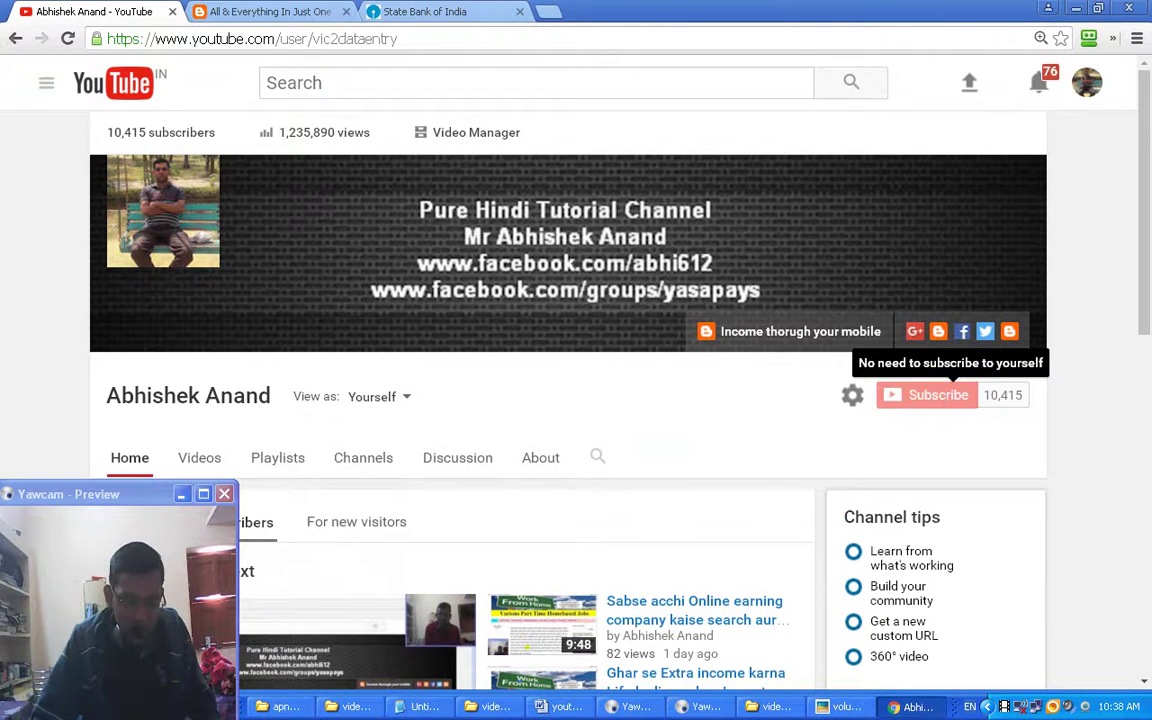
pyautogui.hotkey('ctrl', 'Tab')
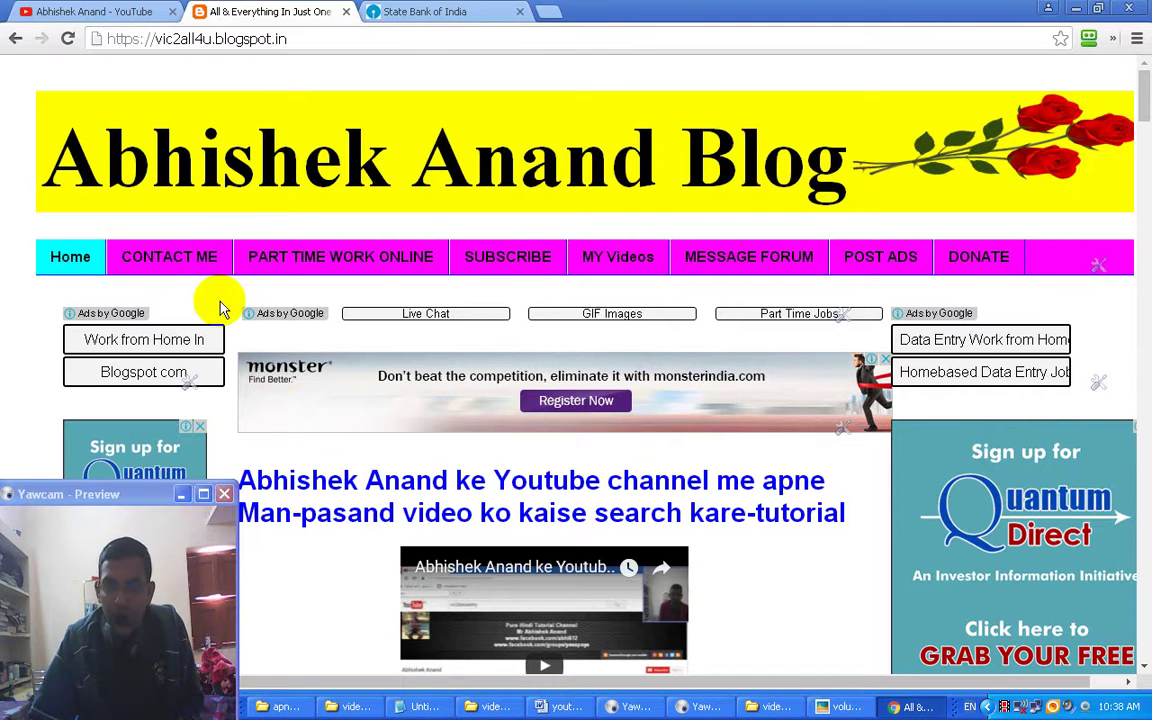